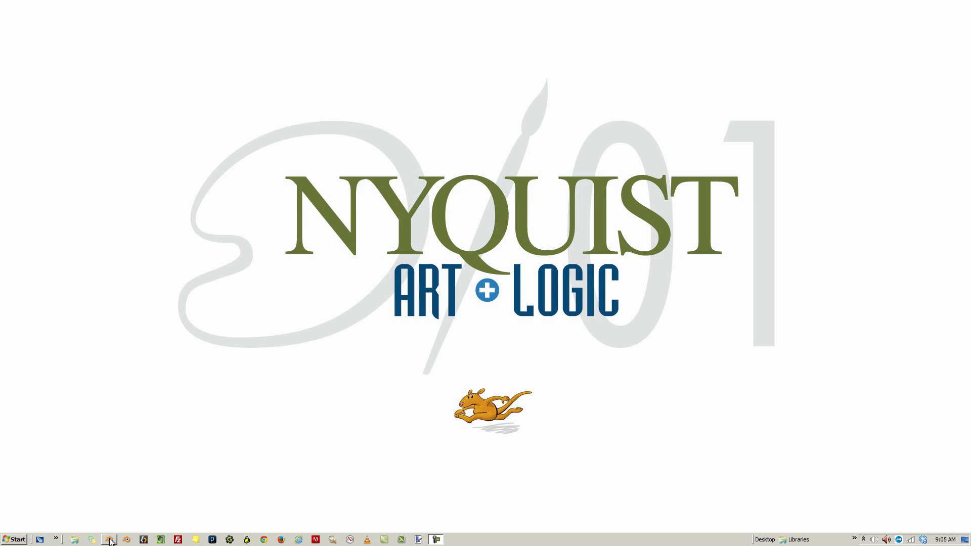
Launch Blender, dismiss the splash screen and switch the screen layout to UV Editing.
click(109, 540)
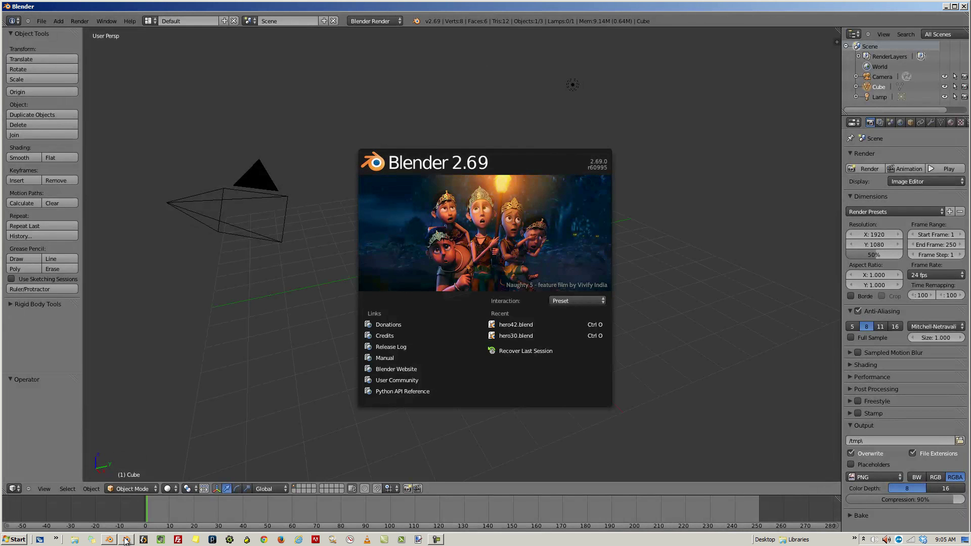
click(398, 245)
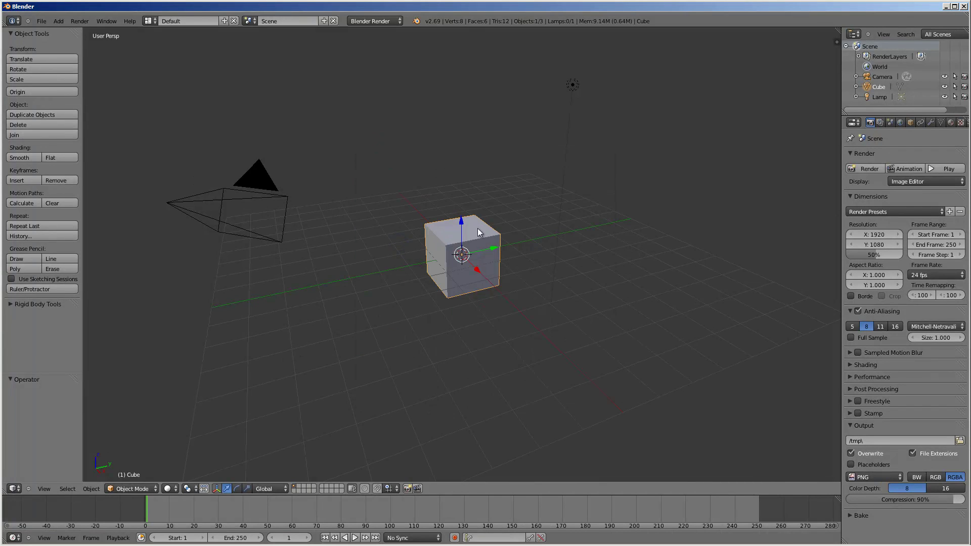
middle_drag(487, 228, 304, 87)
click(150, 21)
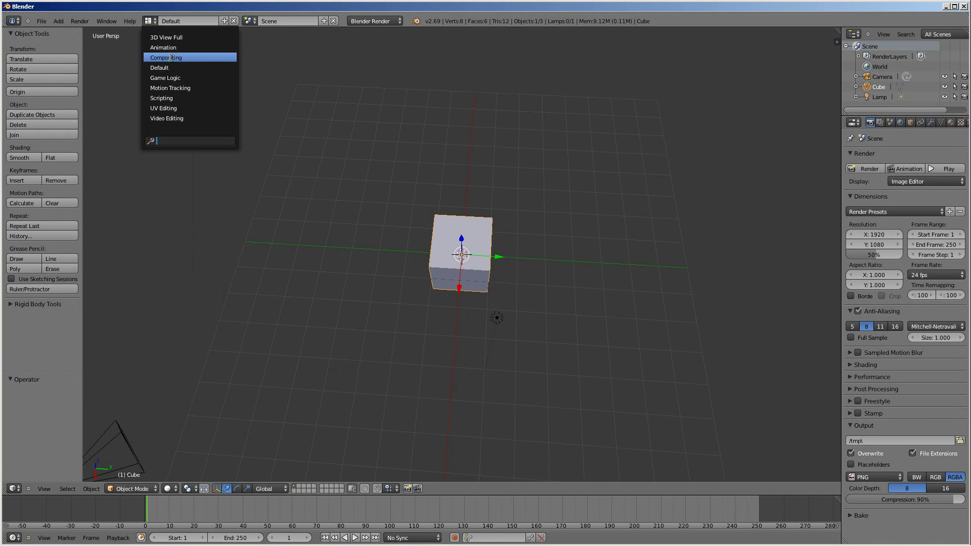
click(180, 109)
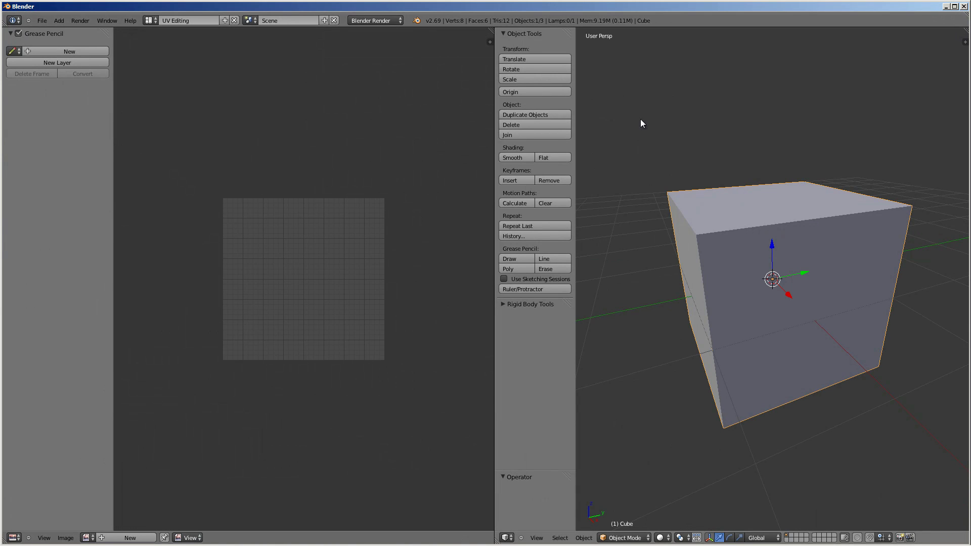
Hide the 3D view's tool shelf and split off a narrow Properties editor showing the brush texture settings.
drag(577, 163, 522, 117)
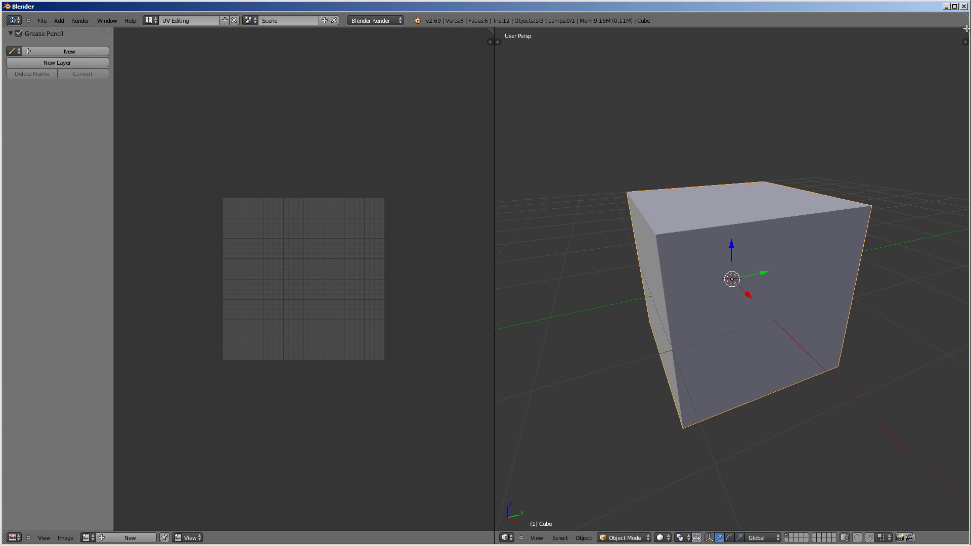
drag(966, 29, 843, 385)
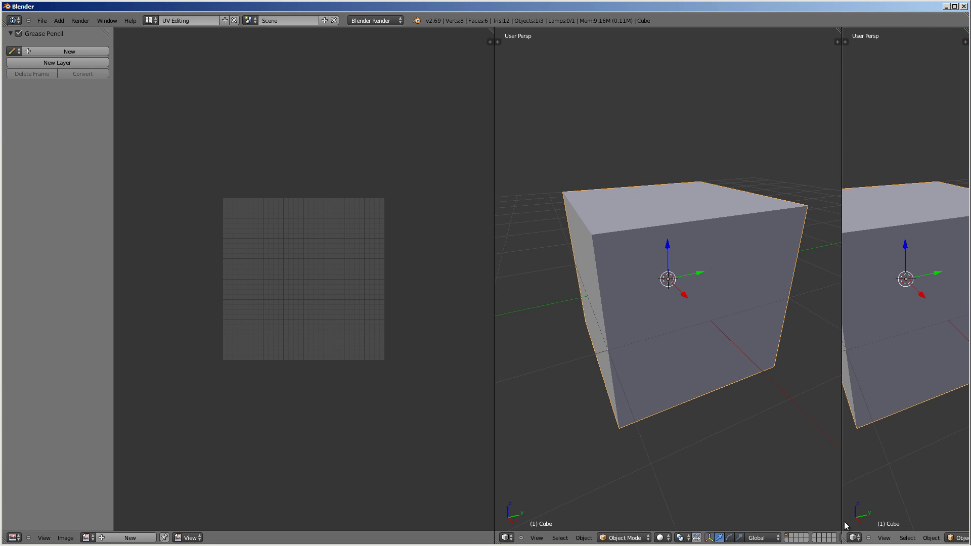
click(854, 539)
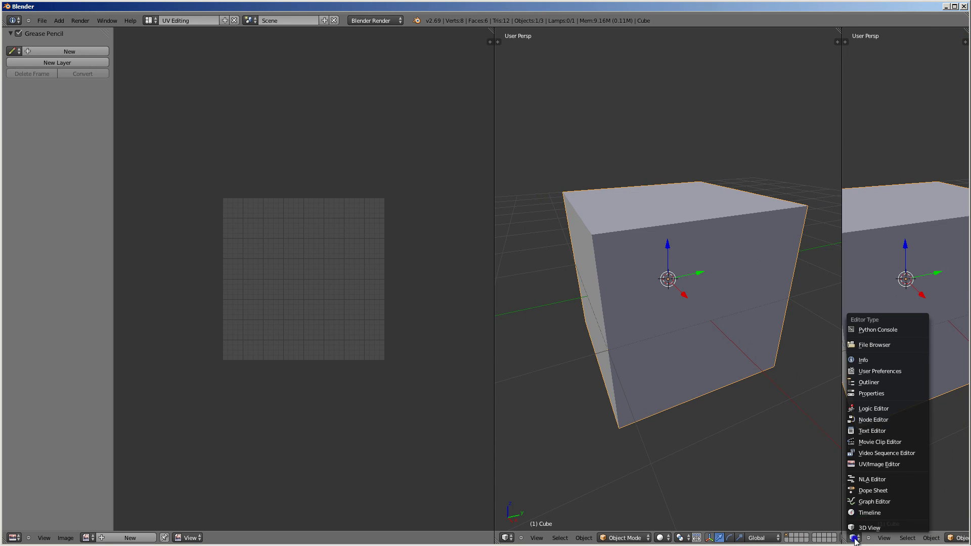
click(879, 396)
click(961, 34)
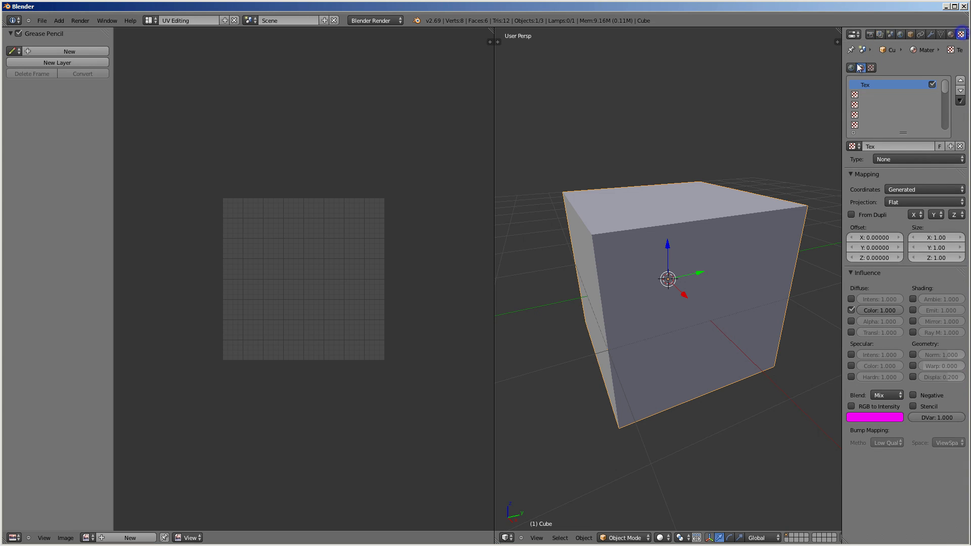
click(871, 68)
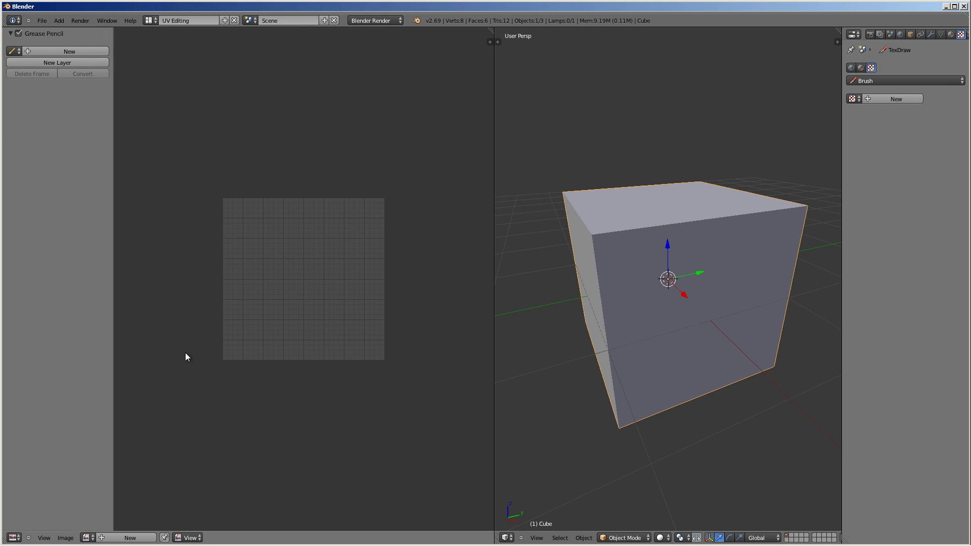
Unwrap the whole cube in Edit Mode with Smart UV Project at its default settings.
key(Tab)
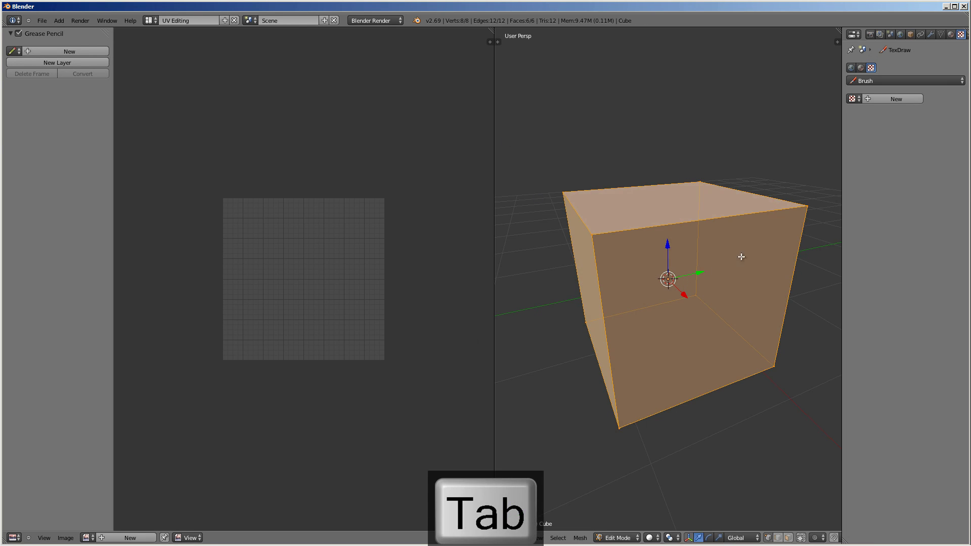
key(u)
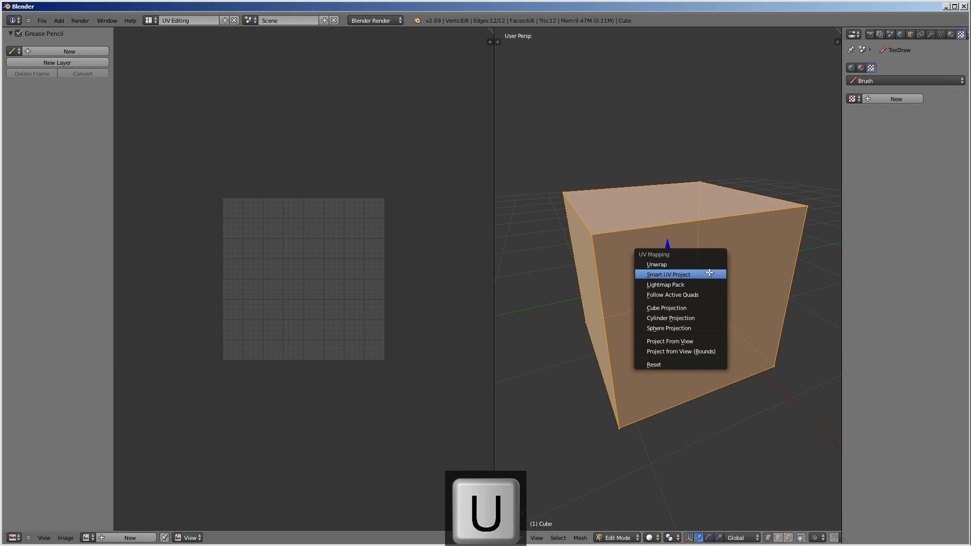
click(710, 272)
click(708, 324)
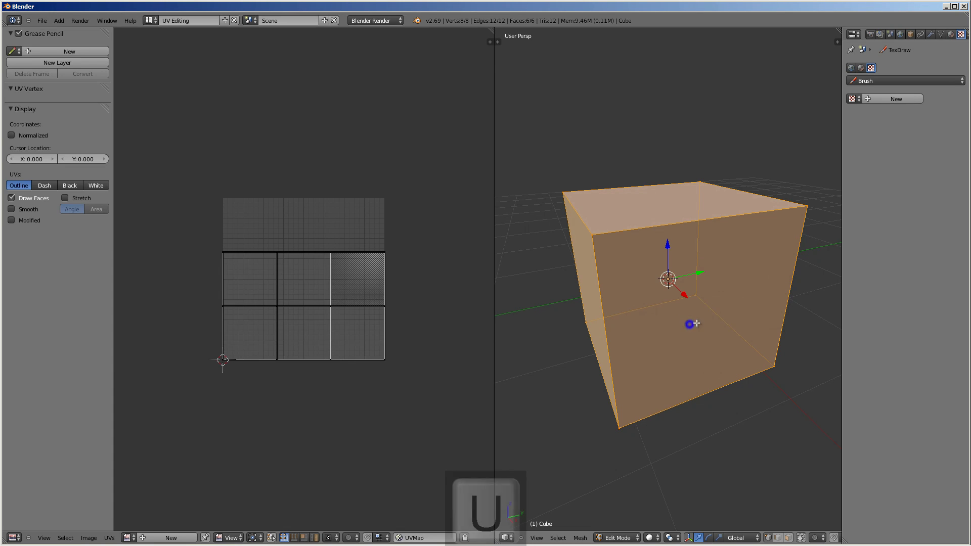
Create a new blank white 1024 × 1024 image under the cube's UV layout.
click(129, 537)
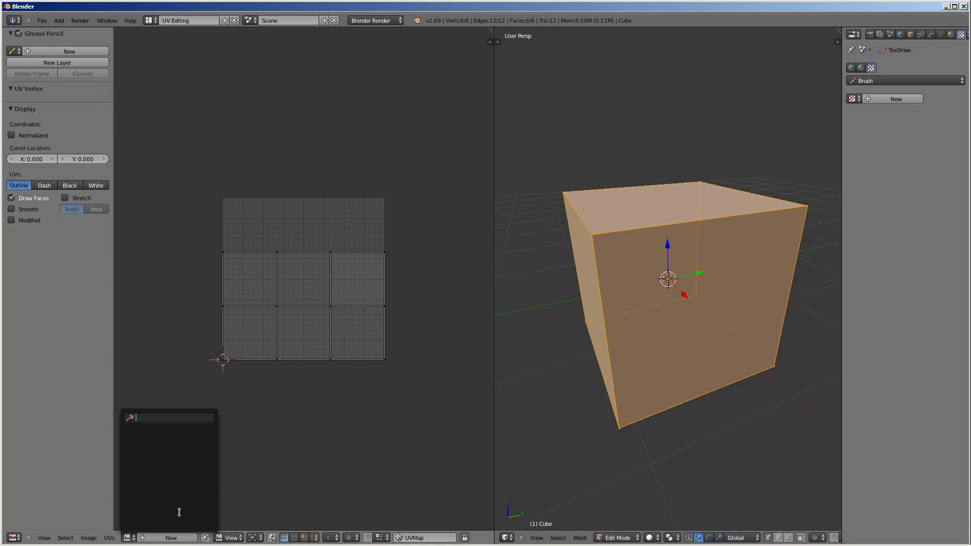
click(170, 538)
click(219, 483)
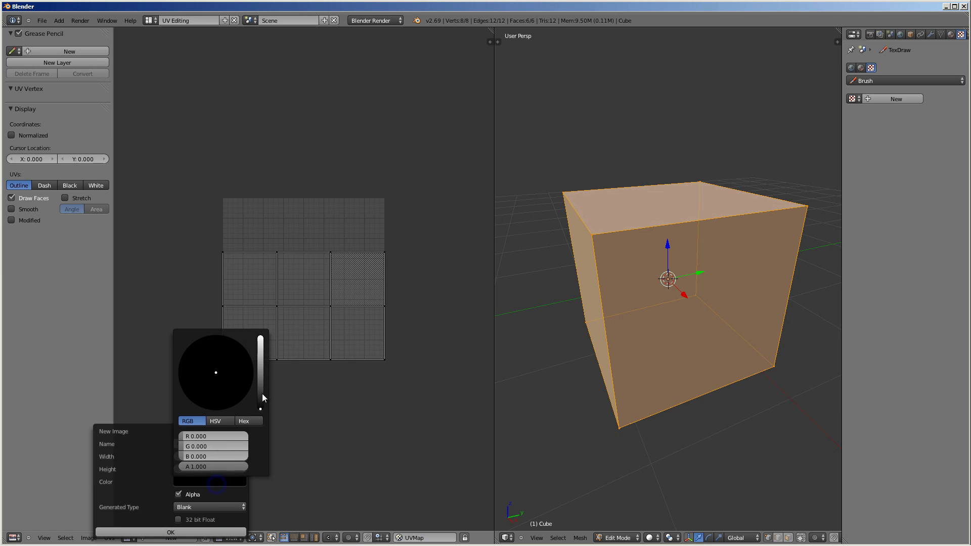
drag(261, 401, 251, 297)
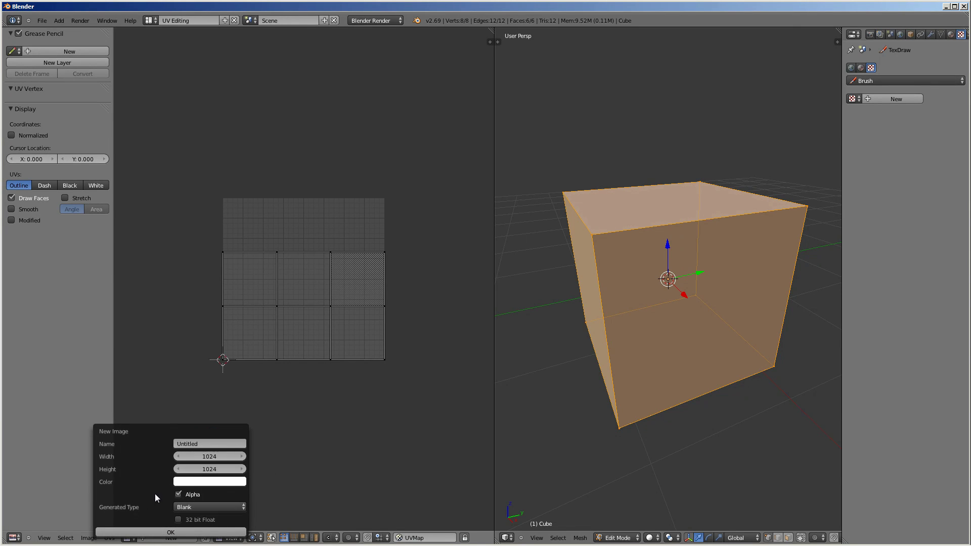
click(159, 533)
scroll(278, 389, down, 3)
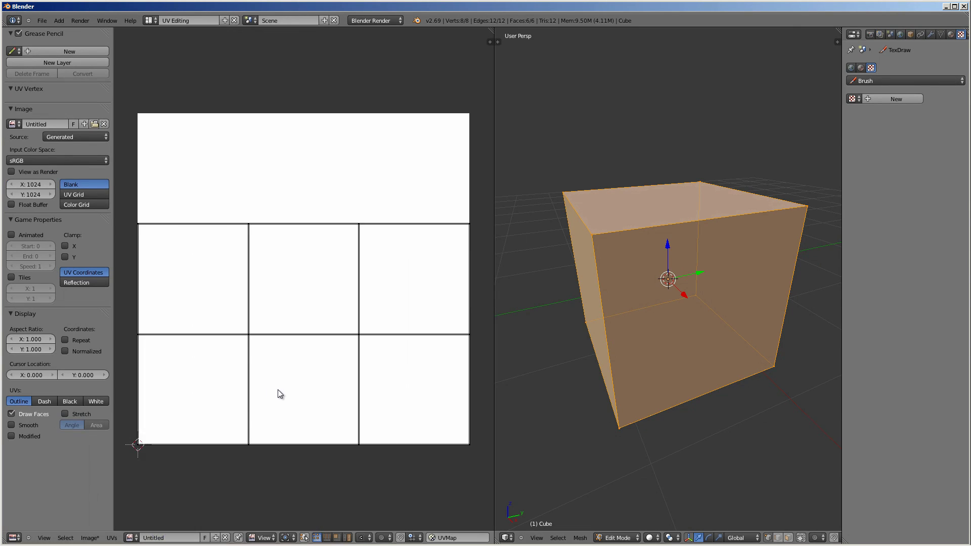
scroll(280, 394, down, 2)
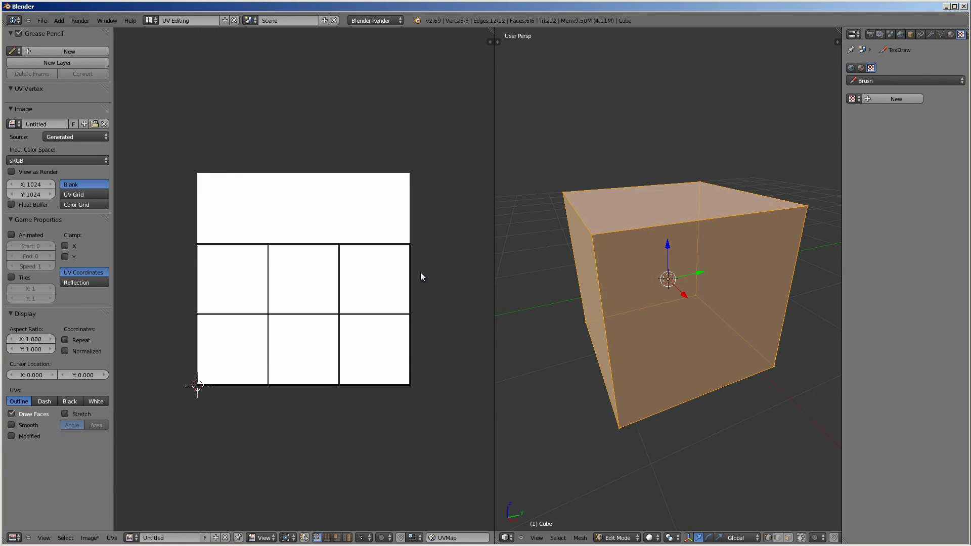
Add a second 1024 × 1024 image with the Color Grid generated type, and return the UV editor to the white image.
click(131, 538)
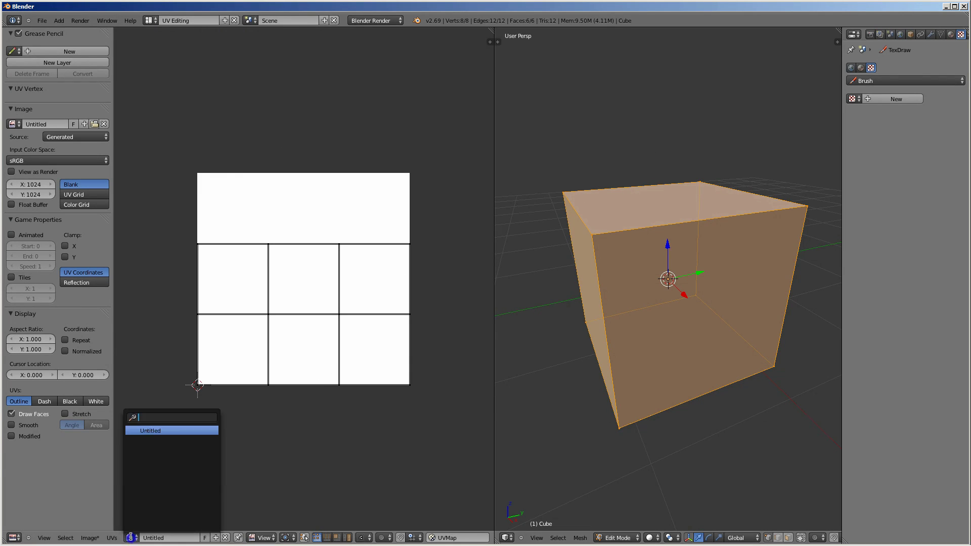
click(131, 541)
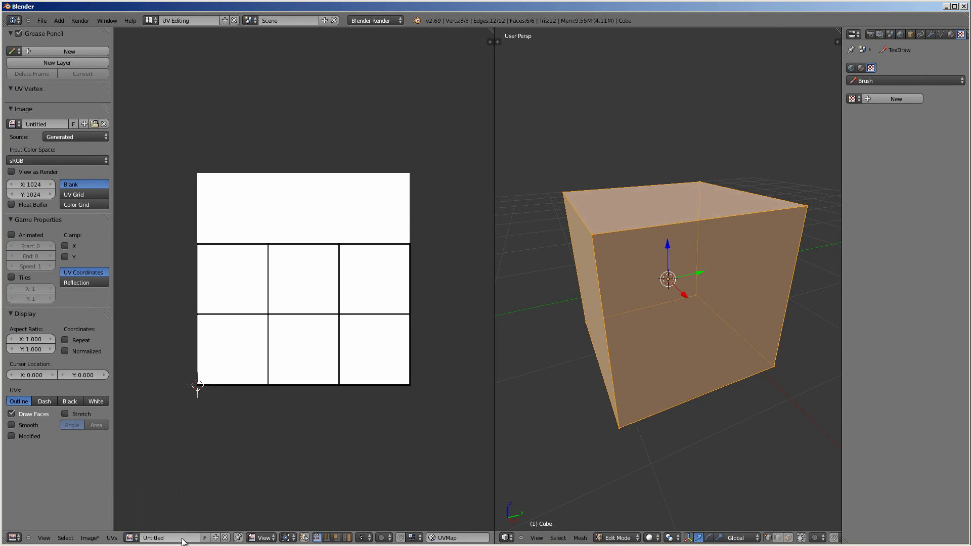
click(90, 538)
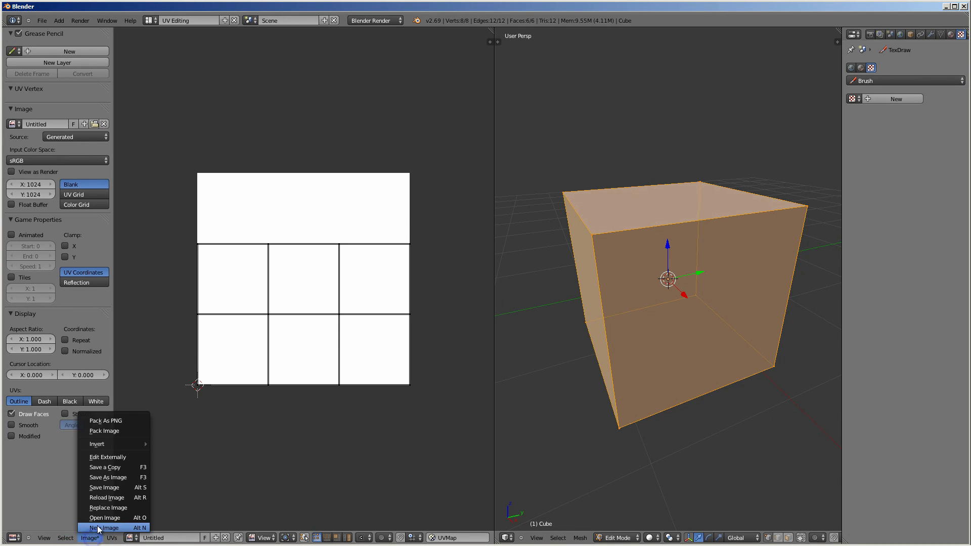
click(115, 522)
click(123, 507)
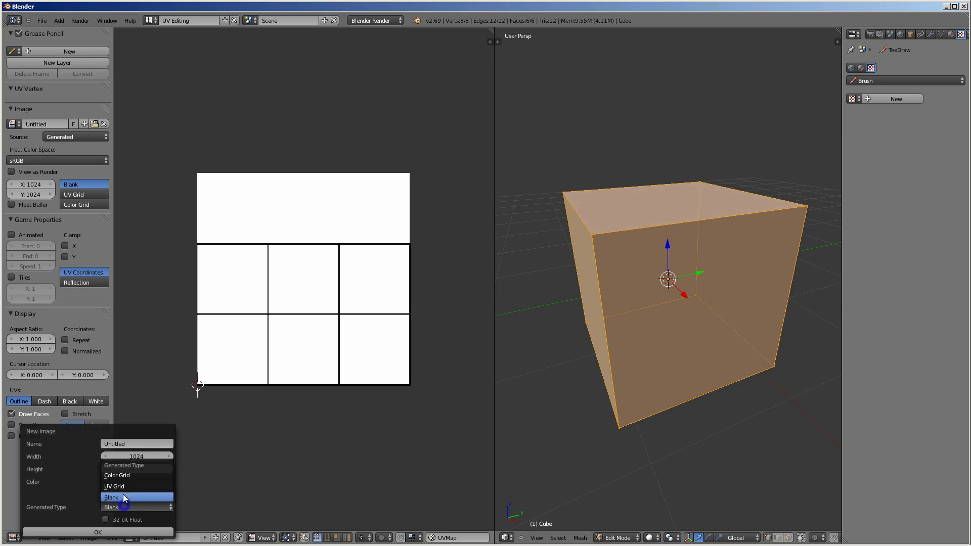
click(124, 478)
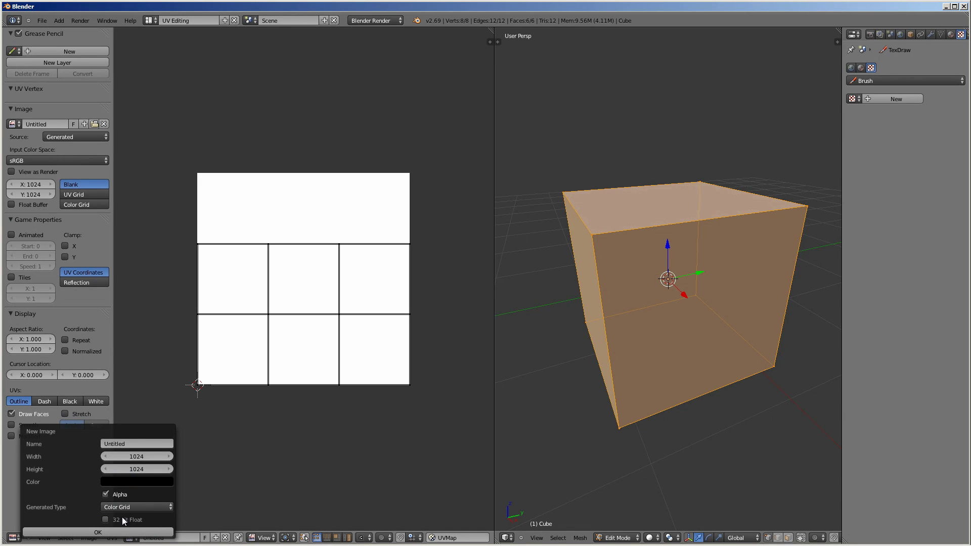
click(111, 532)
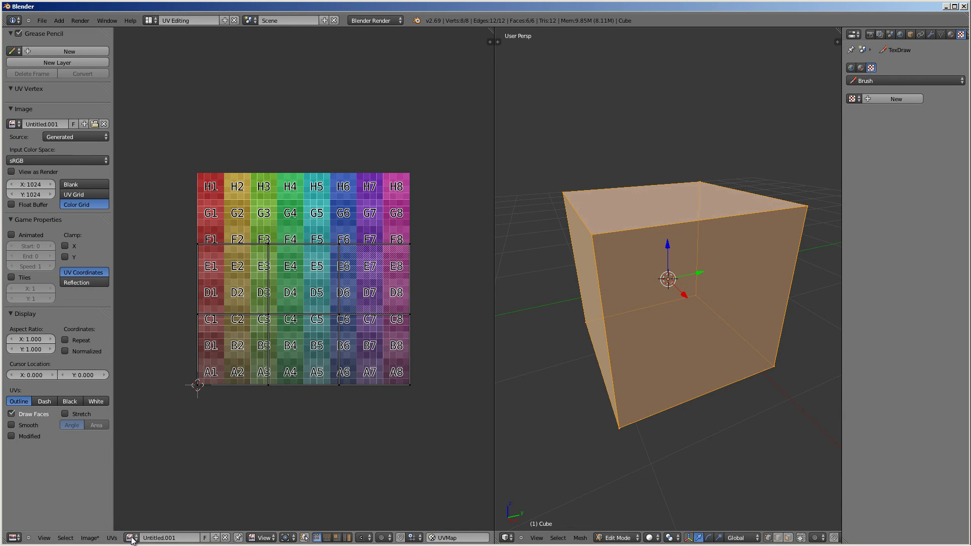
click(131, 538)
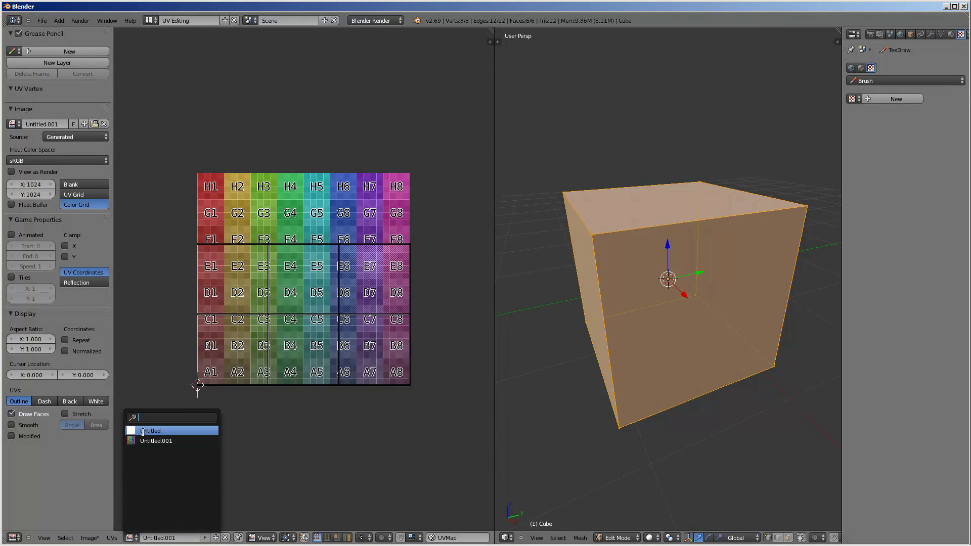
click(144, 431)
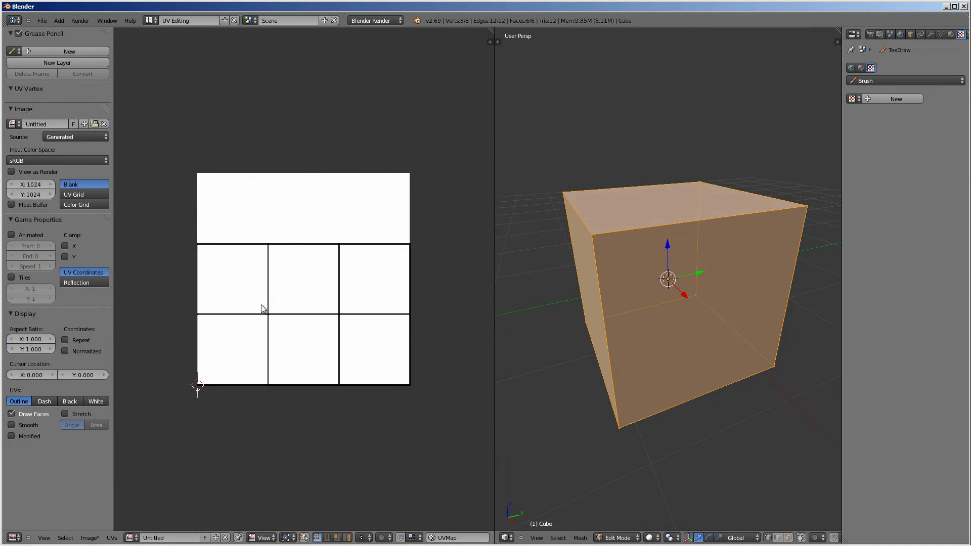
Create a new texture for the TexDraw brush and set its type to Image or Movie.
click(854, 96)
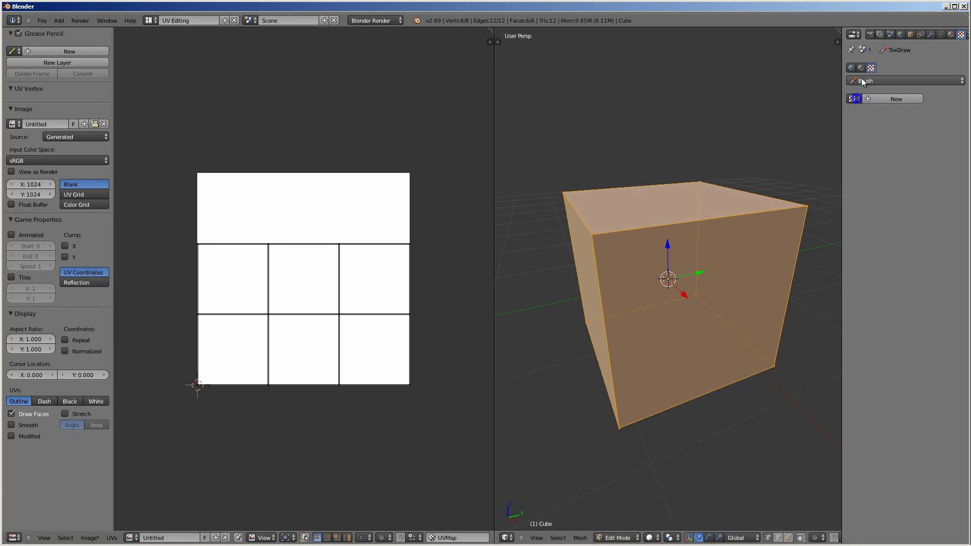
click(864, 81)
click(851, 82)
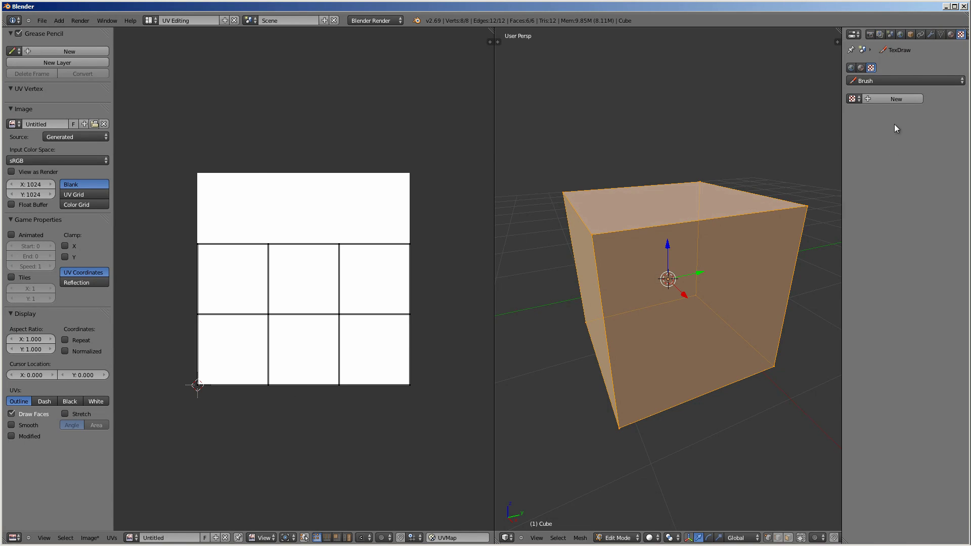
click(910, 99)
click(916, 112)
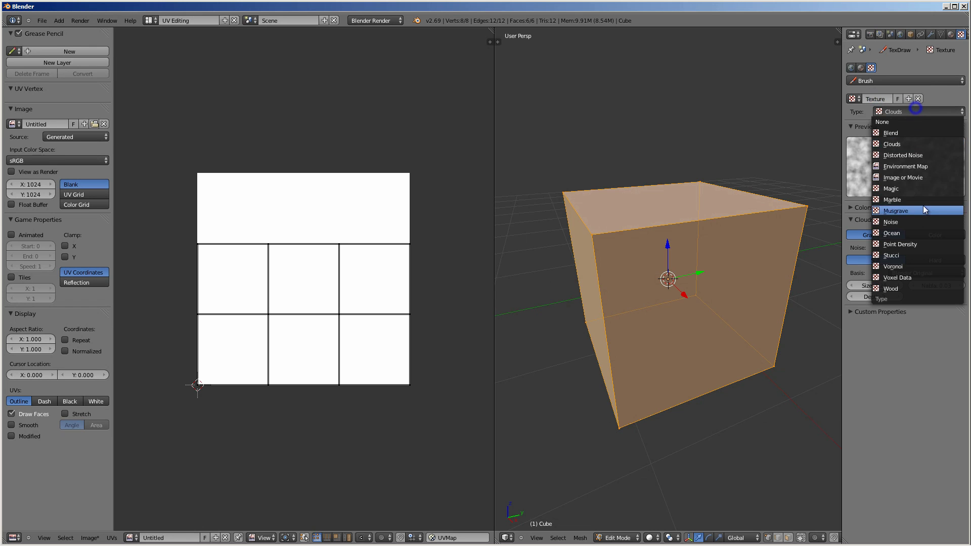
click(919, 178)
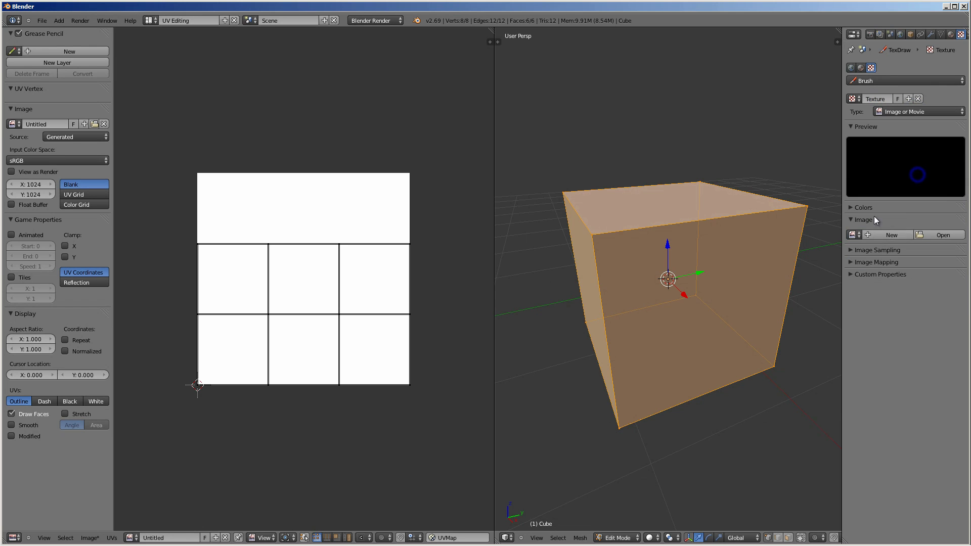
Assign the color grid image Untitled.001 to the brush texture.
click(871, 235)
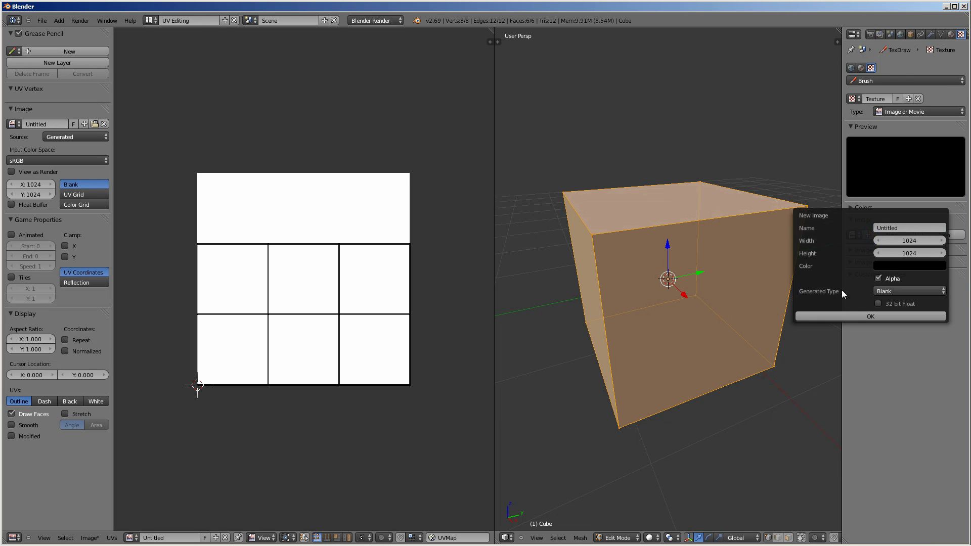
click(859, 316)
click(852, 234)
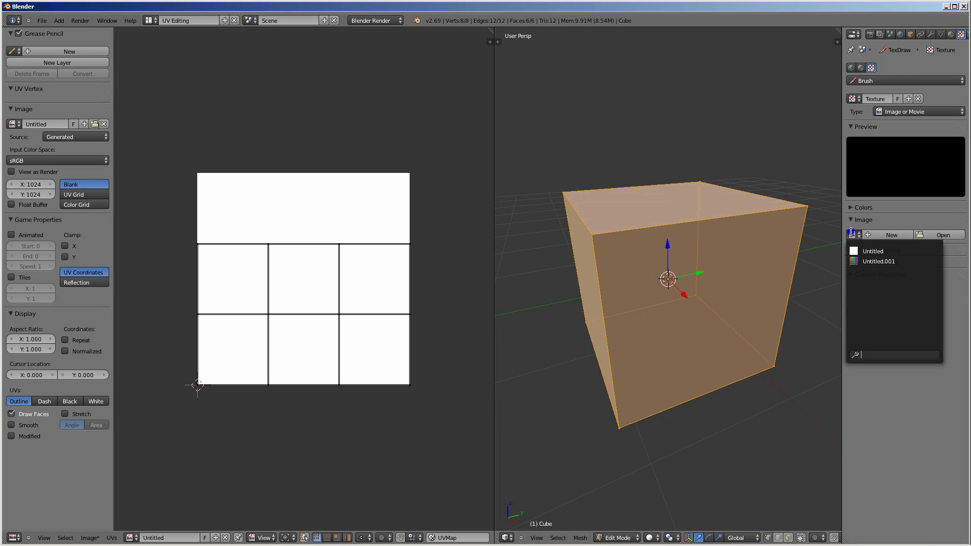
click(857, 261)
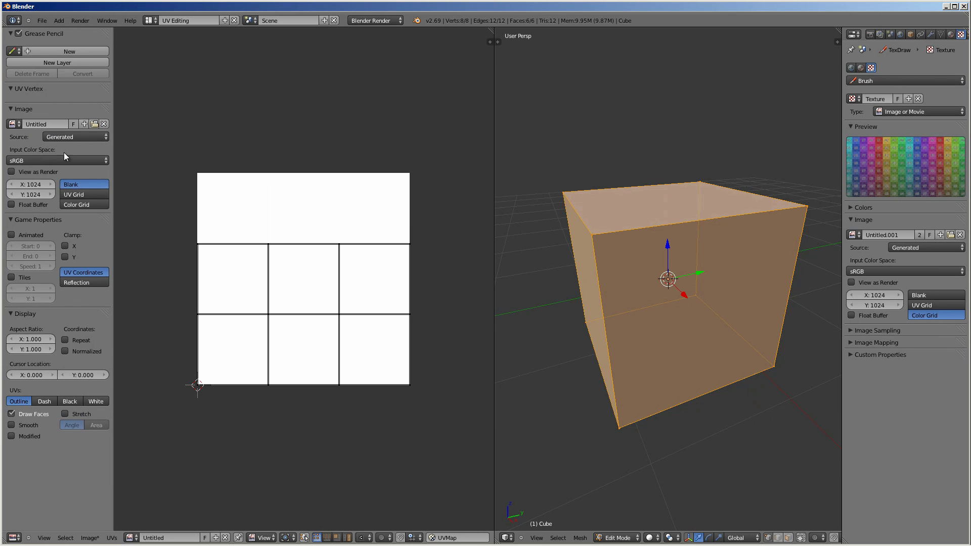
Switch the image editor from View to Paint mode and bring up the brush's paint settings.
click(264, 538)
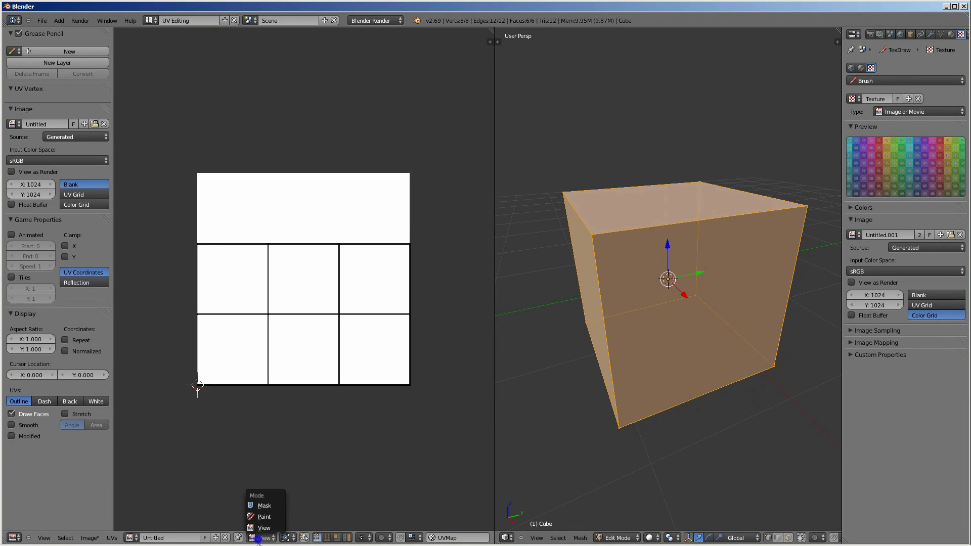
click(258, 514)
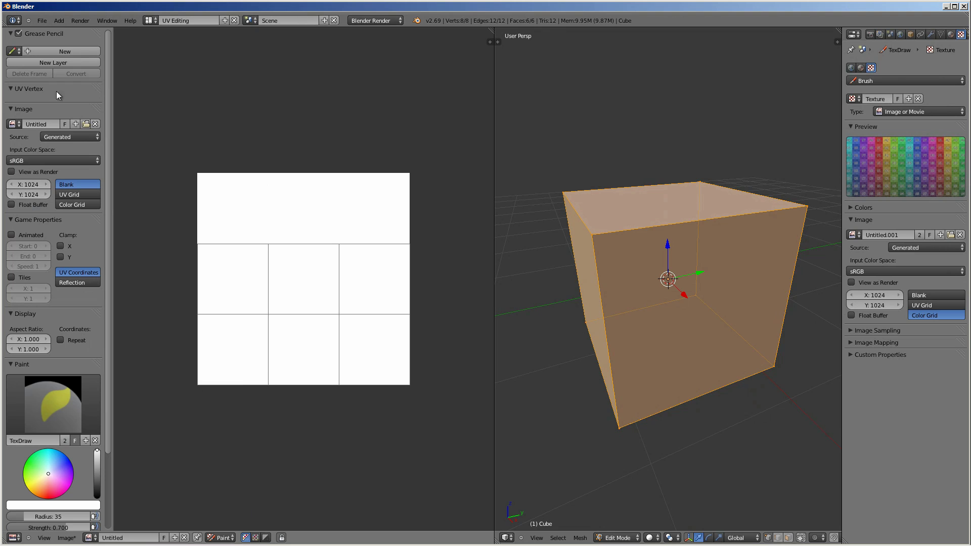
scroll(37, 344, down, 5)
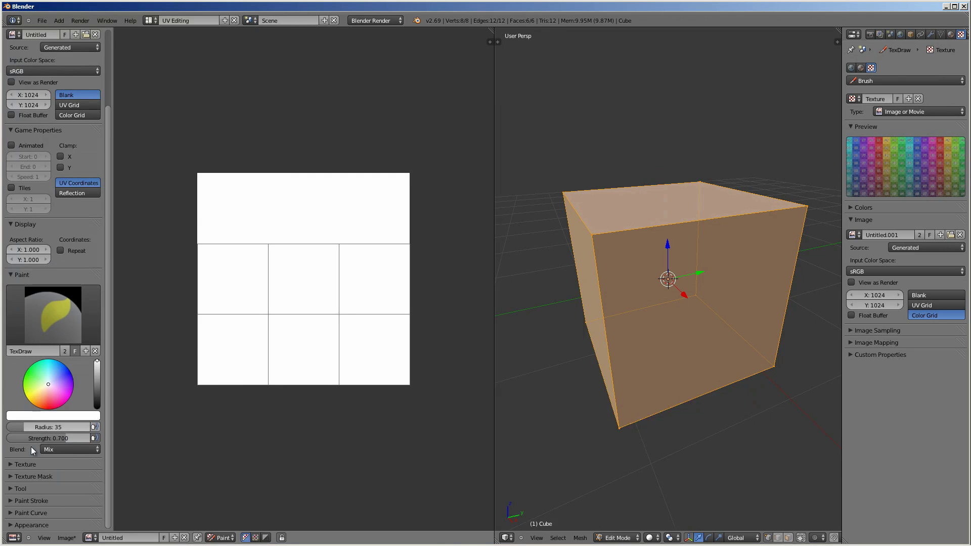
Collapse the Grease Pencil, UV Vertex, Image and Game Properties sections beside the image editor.
scroll(61, 314, up, 5)
click(11, 90)
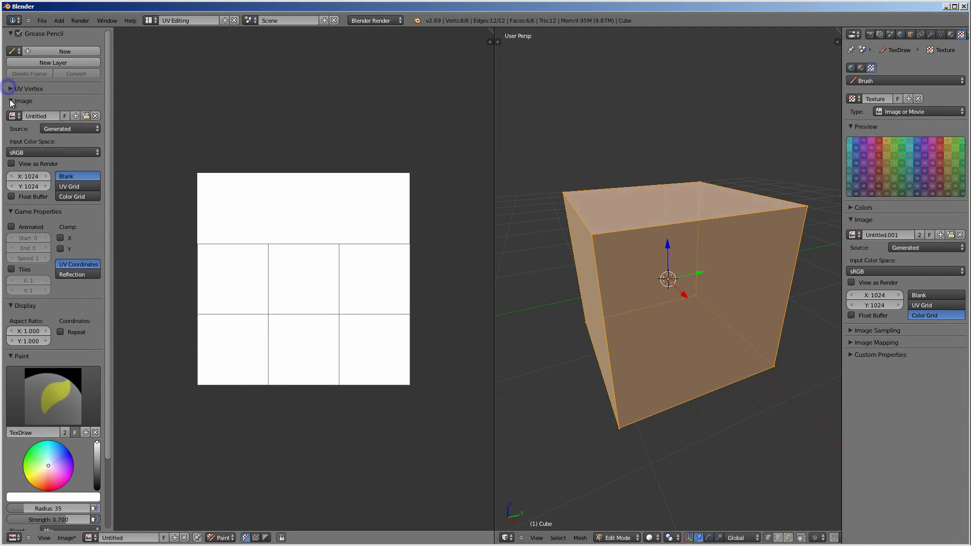
click(11, 101)
click(11, 34)
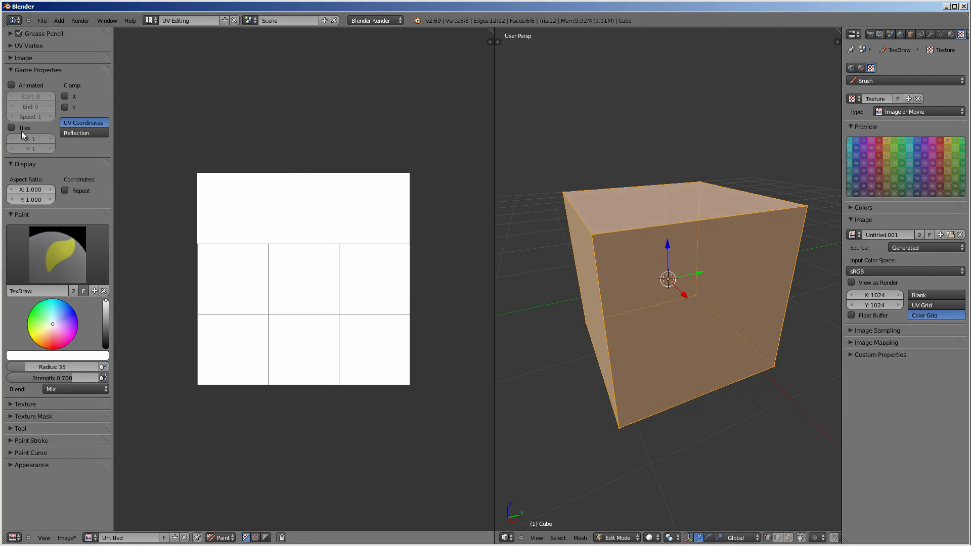
click(12, 70)
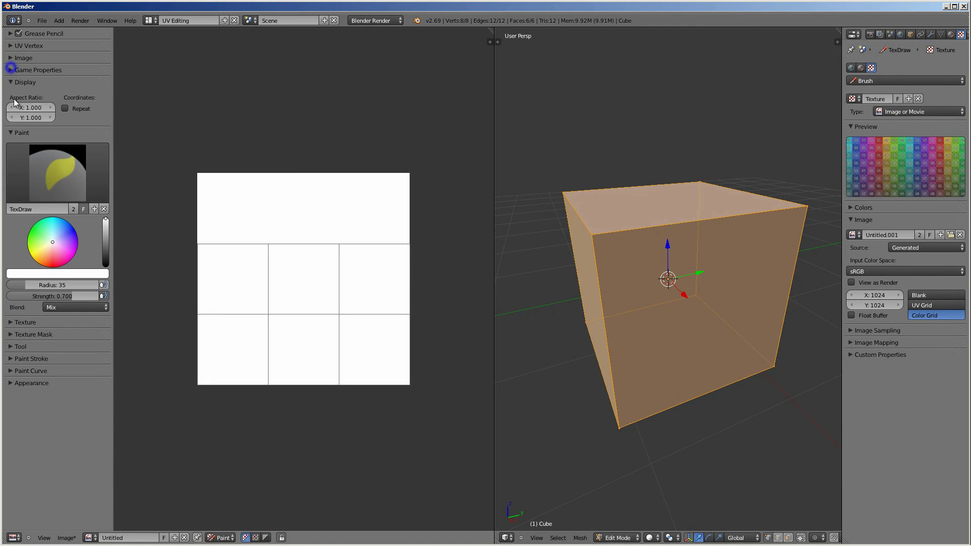
Expand the brush's texture settings and set its brush mapping to Stencil.
click(18, 324)
scroll(41, 389, down, 3)
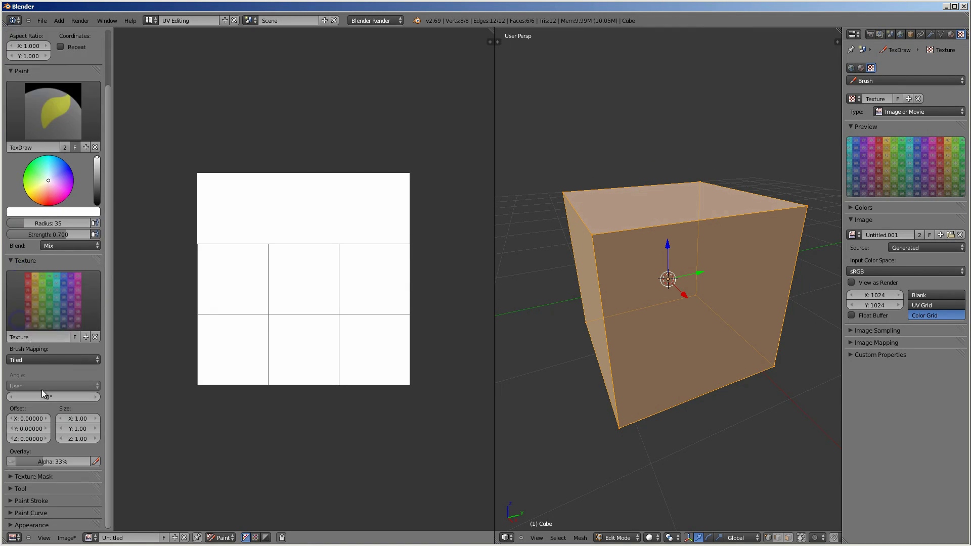
click(38, 359)
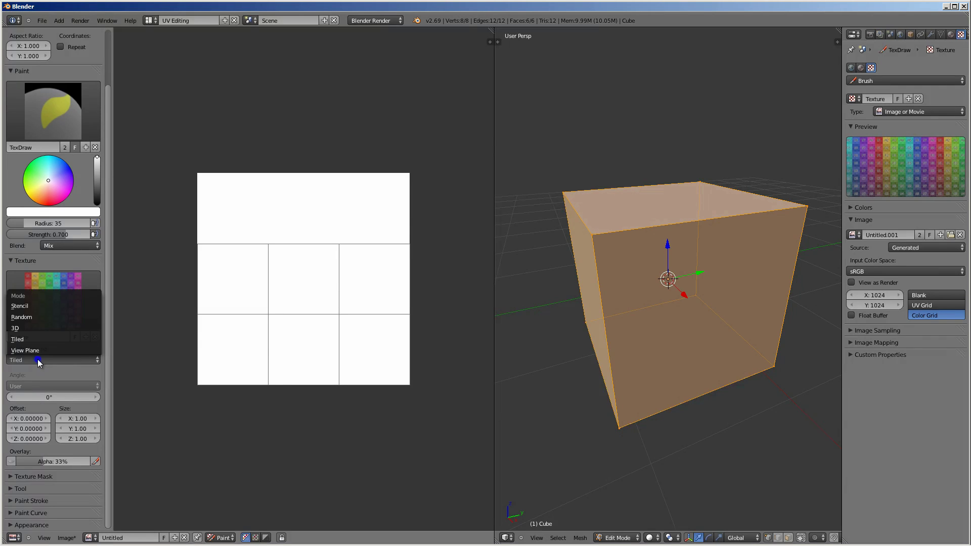
click(44, 306)
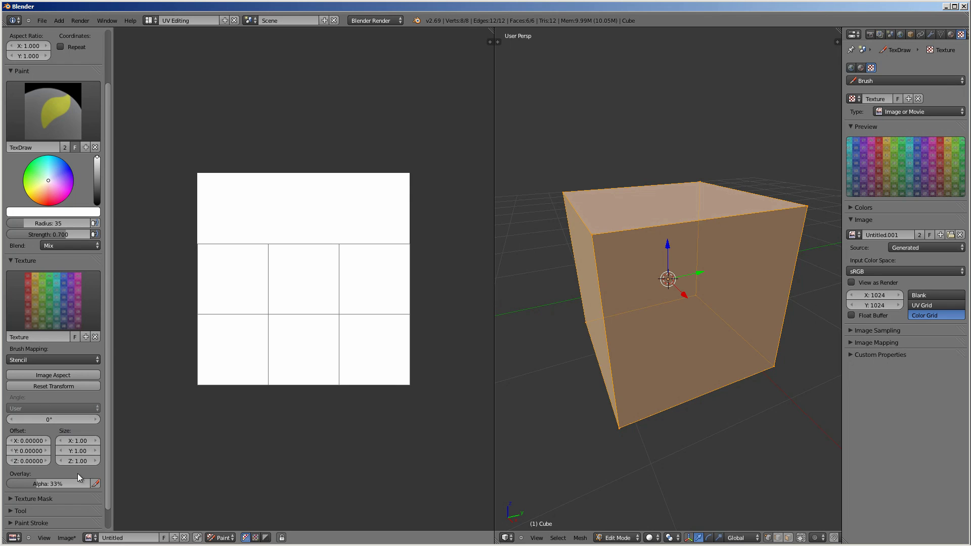
scroll(74, 475, down, 1)
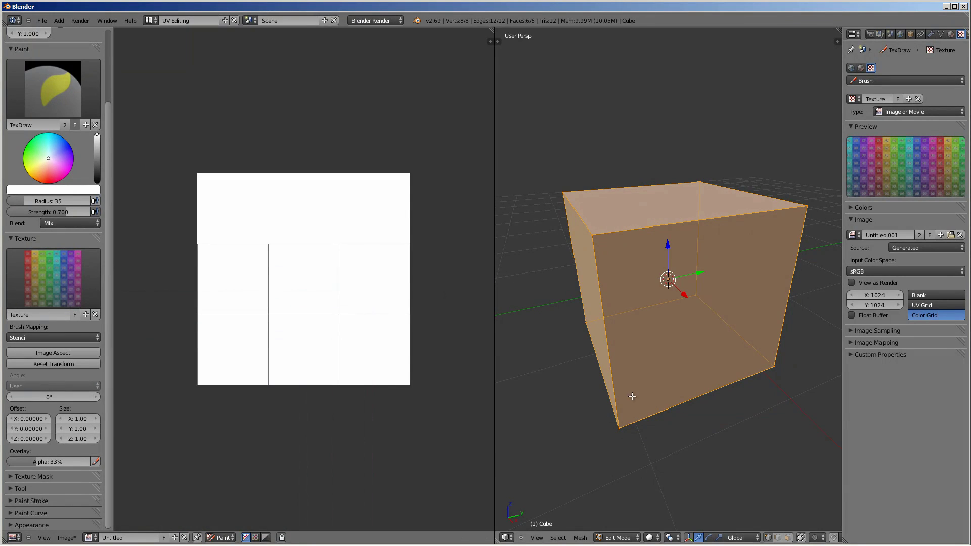
Display the 3D view with Texture shading and switch the cube to Texture Paint mode.
click(649, 537)
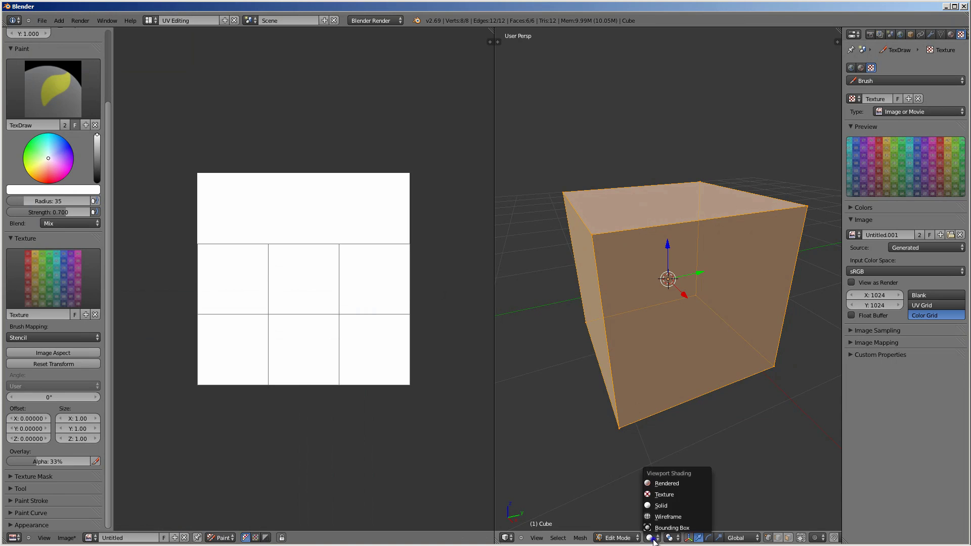
click(664, 494)
click(617, 539)
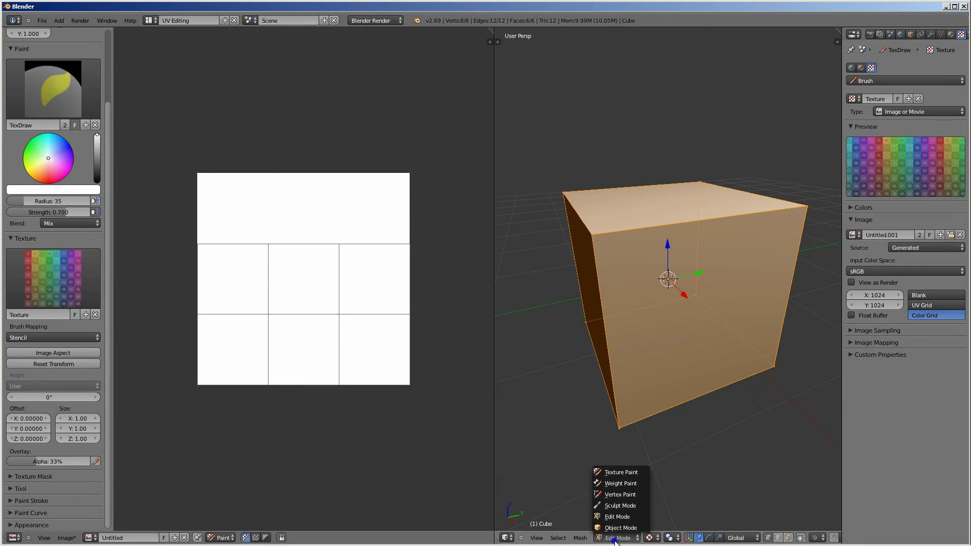
click(622, 474)
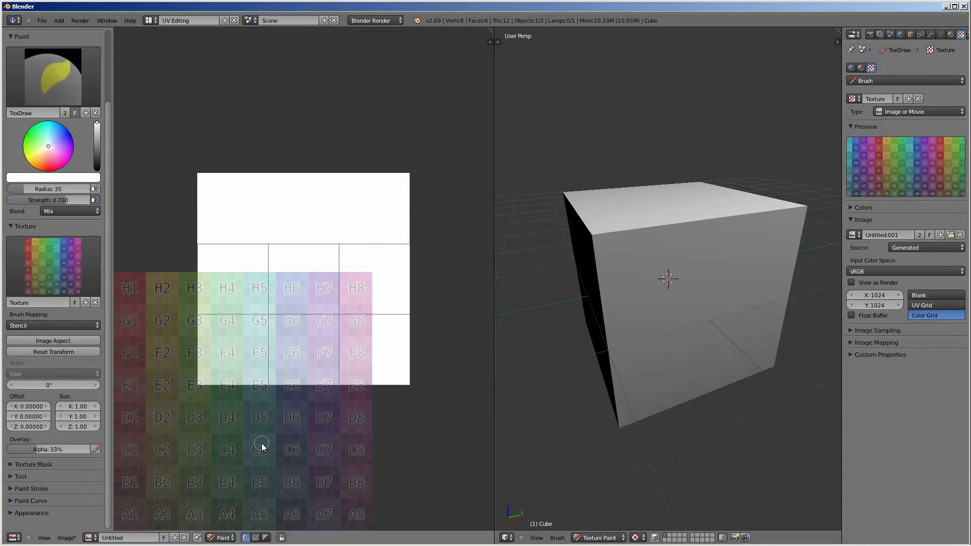
Paint the color grid stencil onto the cube's side in the 3D view.
shift+right_drag(584, 387, 655, 394)
right_drag(614, 419, 650, 312)
mouse_move(650, 313)
middle_down()
mouse_move(708, 367)
mouse_move(582, 352)
mouse_move(626, 377)
mouse_move(574, 312)
mouse_move(688, 309)
mouse_move(726, 346)
mouse_move(719, 377)
middle_up()
mouse_move(636, 339)
mouse_down()
mouse_move(623, 367)
mouse_move(780, 315)
mouse_move(686, 367)
mouse_move(737, 357)
mouse_up()
scroll(767, 411, down, 3)
middle_drag(755, 395, 712, 293)
right_drag(713, 296, 677, 388)
Paint looping strokes through the color grid stencil over the lower-left part of the white UV image.
right_drag(255, 390, 314, 368)
mouse_move(314, 367)
mouse_down()
mouse_move(264, 347)
mouse_move(318, 361)
mouse_up()
mouse_move(291, 298)
mouse_down()
mouse_move(213, 354)
mouse_move(308, 367)
mouse_up()
Rotate the stencil to about 325° over the 3D view and scale it separately along X and Y.
middle_drag(731, 304, 767, 366)
ctrl+right_drag(743, 342, 751, 366)
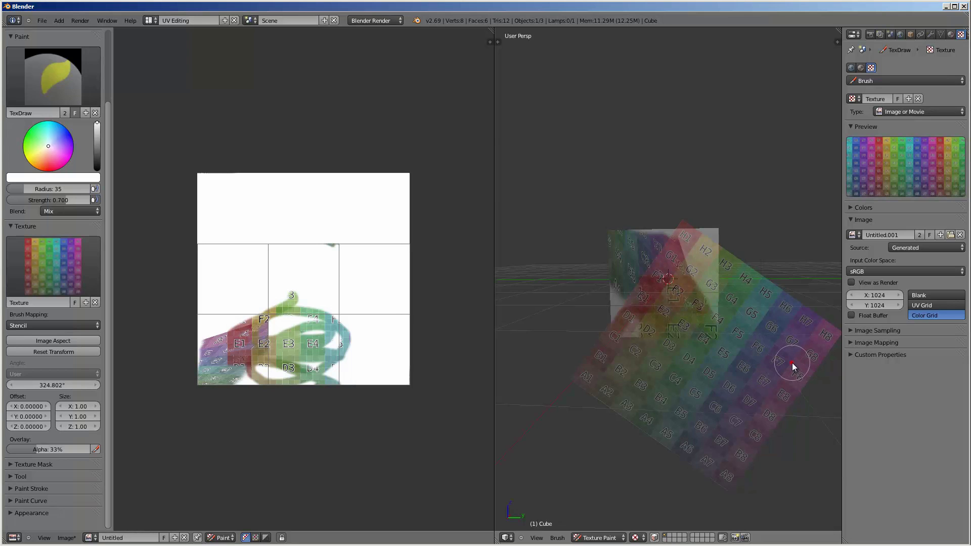
shift+right_drag(793, 364, 847, 405)
key(x)
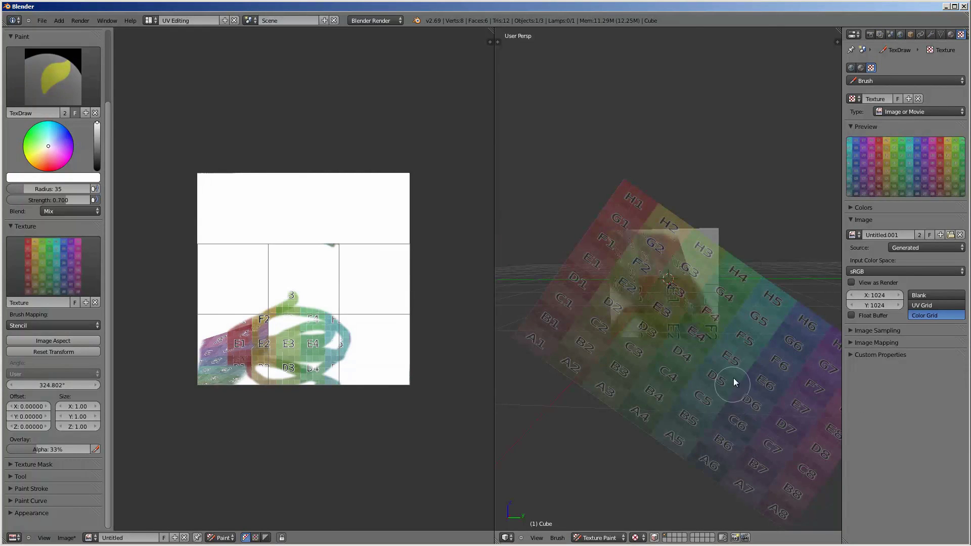
mouse_move(761, 353)
shift+right_down()
mouse_move(767, 373)
mouse_move(726, 347)
mouse_move(725, 363)
mouse_move(762, 335)
mouse_move(761, 354)
mouse_move(791, 316)
mouse_move(779, 347)
shift+right_up()
key(y)
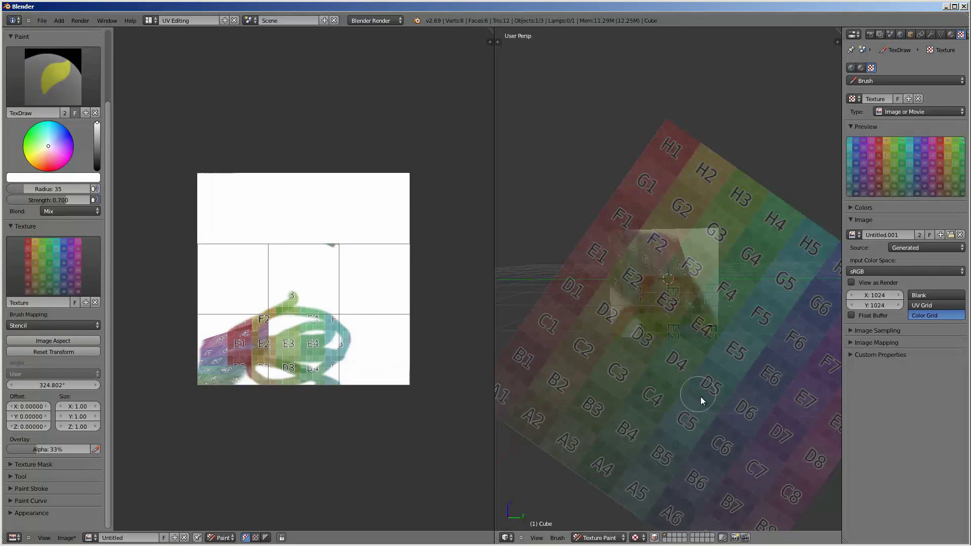
key(x)
shift+right_drag(748, 421, 705, 375)
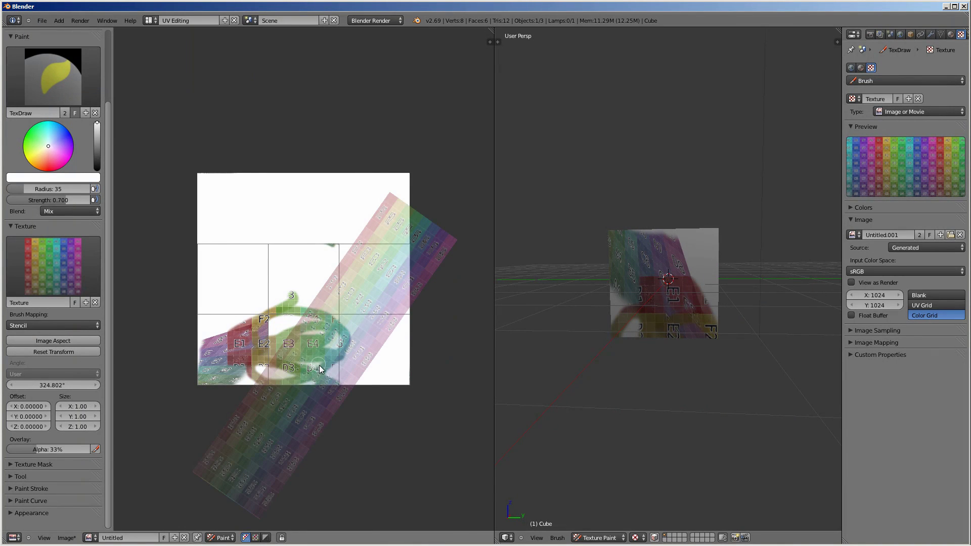
Restore the stencil's image aspect, and reset its transform after squeezing it along X.
click(79, 342)
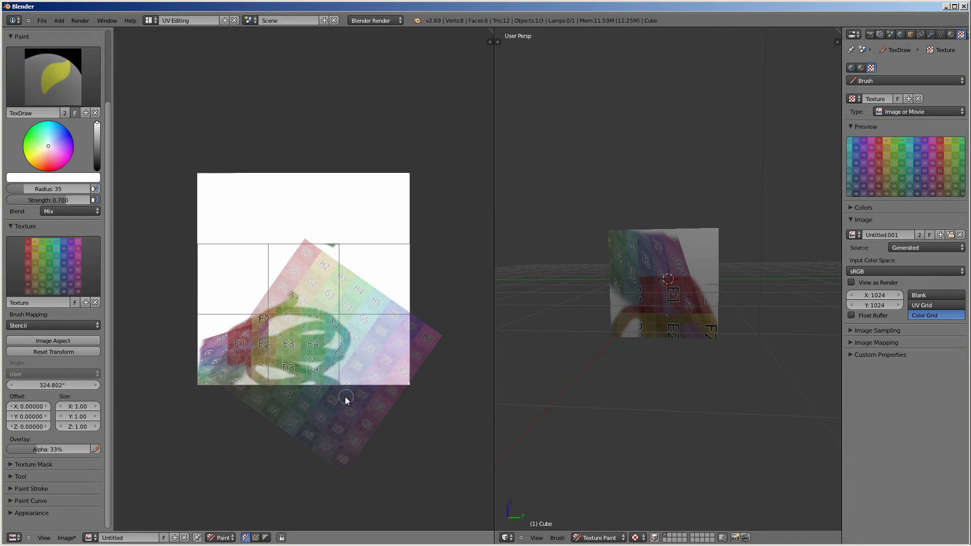
shift+right_drag(380, 410, 320, 394)
key(x)
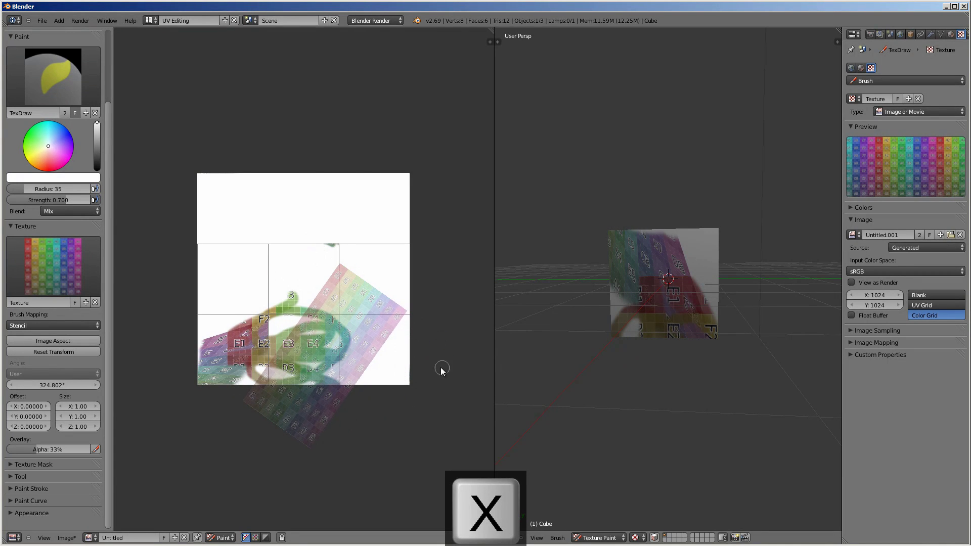
click(87, 350)
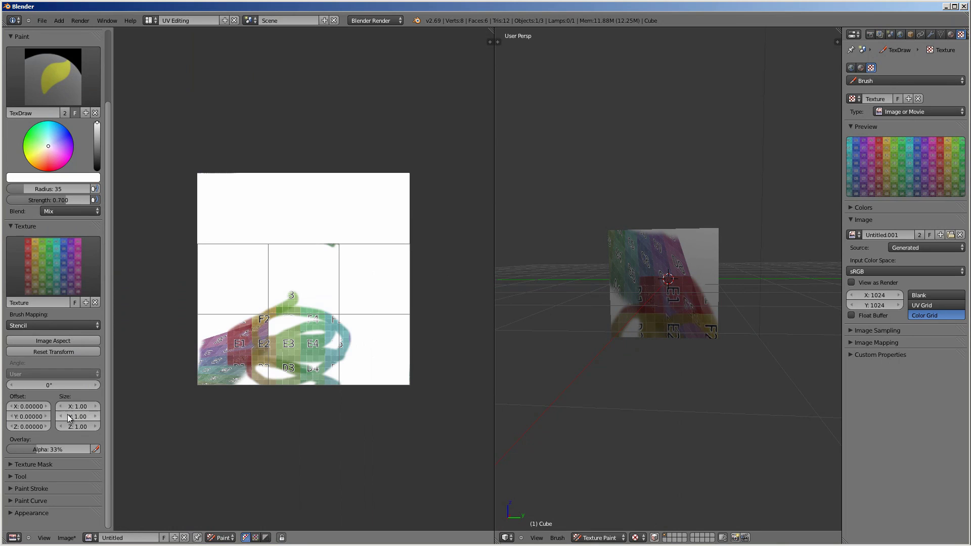
Set the brush texture's X size to 1.46, and reset the stencil transform after rotating and scaling it over the UV image.
drag(75, 411, 85, 415)
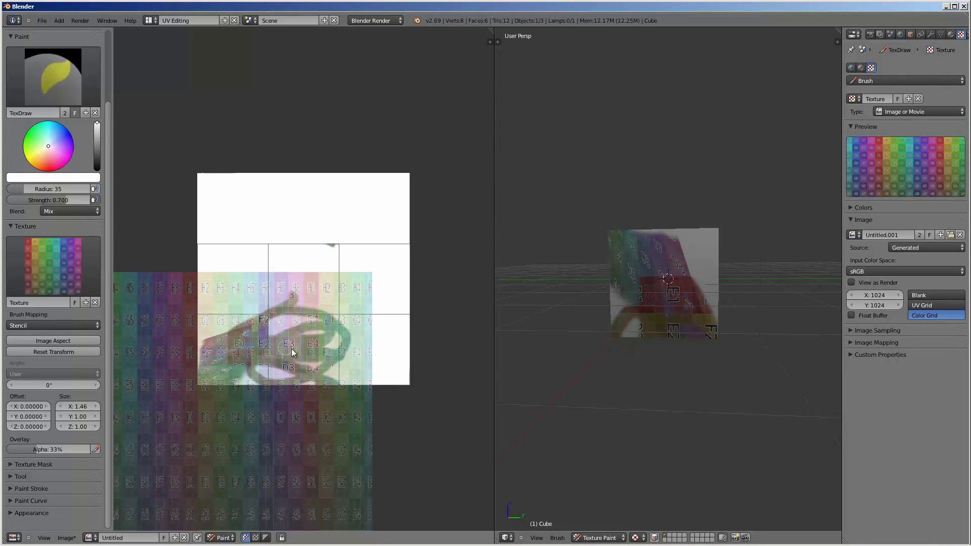
right_drag(284, 402, 475, 425)
key(shift+x)
key(x)
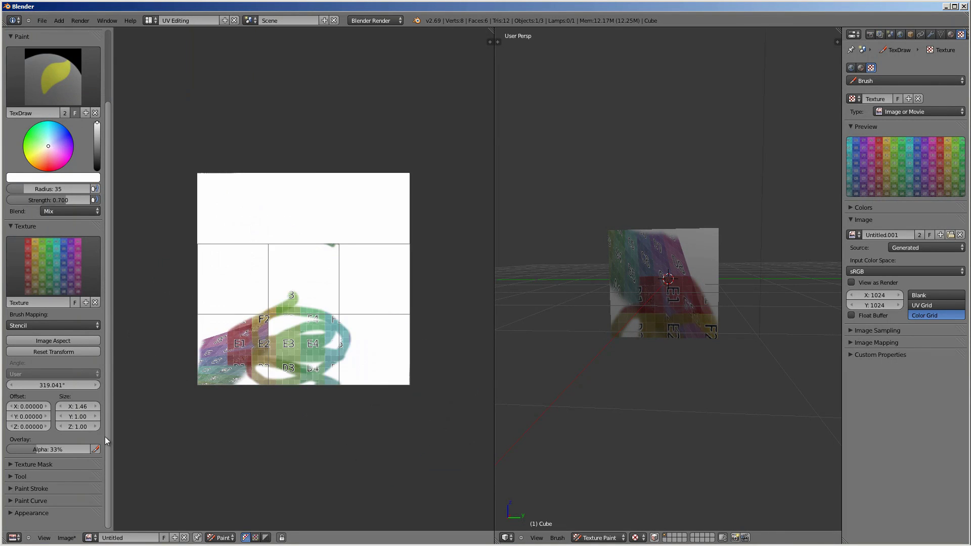
click(71, 354)
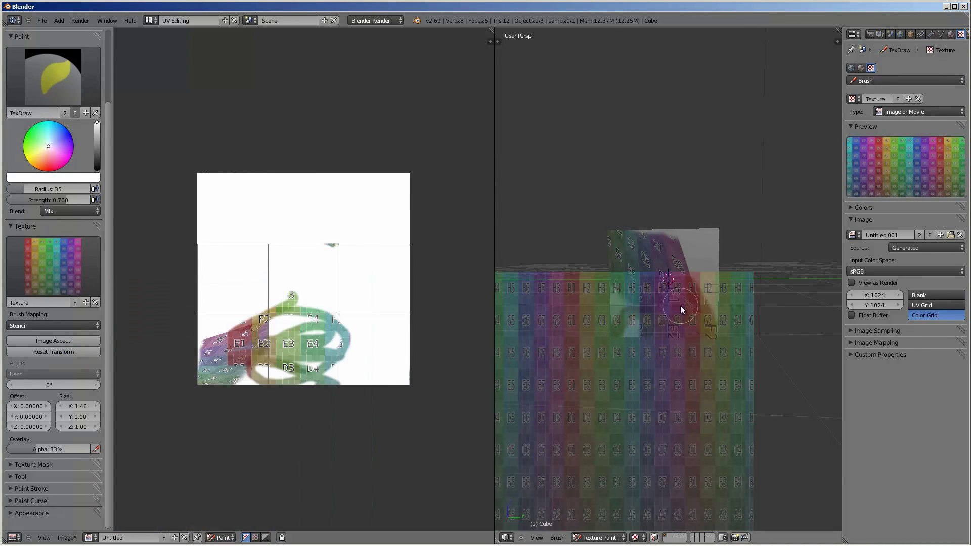
Try an X size of 100 for the brush texture, and return it to 1.
click(84, 407)
text(100)
key(Return)
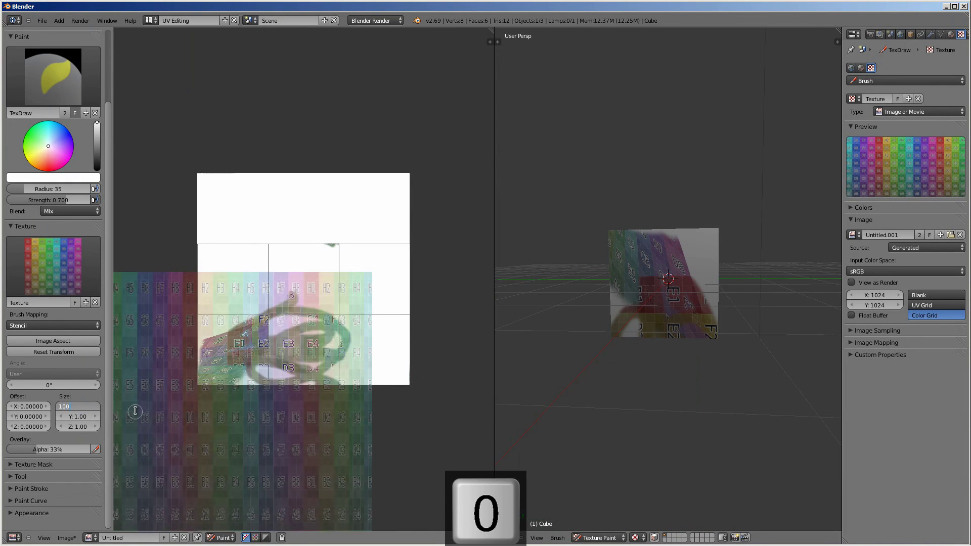
click(233, 414)
click(74, 406)
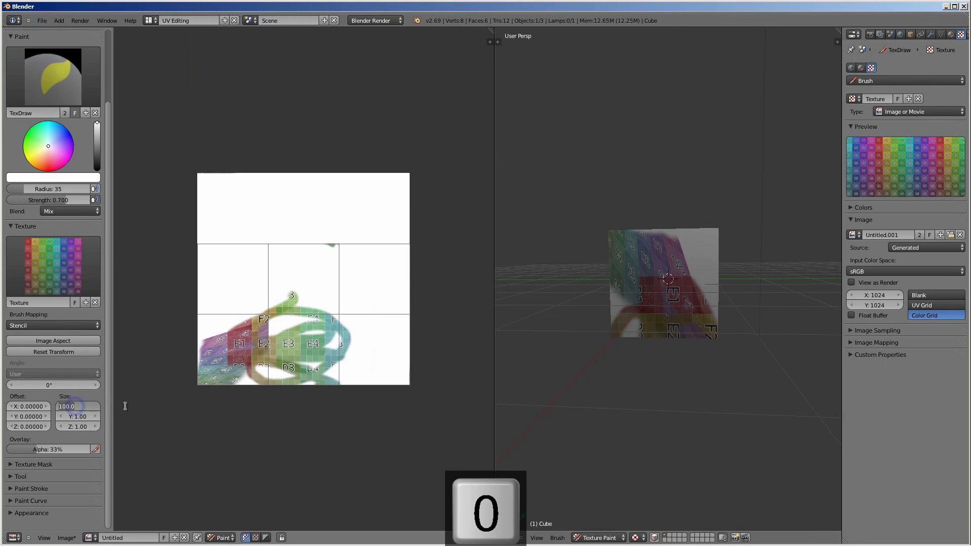
text(1.)
click(170, 390)
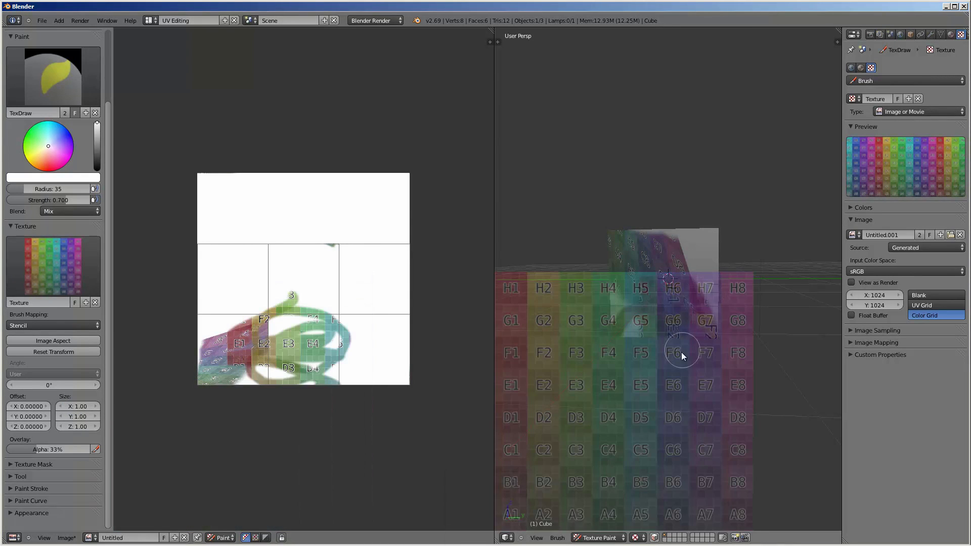
Paint the color grid stencil over the cube's top face and the upper edge of its side.
middle_drag(790, 263, 712, 307)
right_drag(632, 358, 664, 295)
mouse_move(664, 296)
mouse_down()
mouse_move(678, 242)
mouse_move(709, 212)
mouse_move(726, 285)
mouse_up()
middle_drag(726, 285, 779, 248)
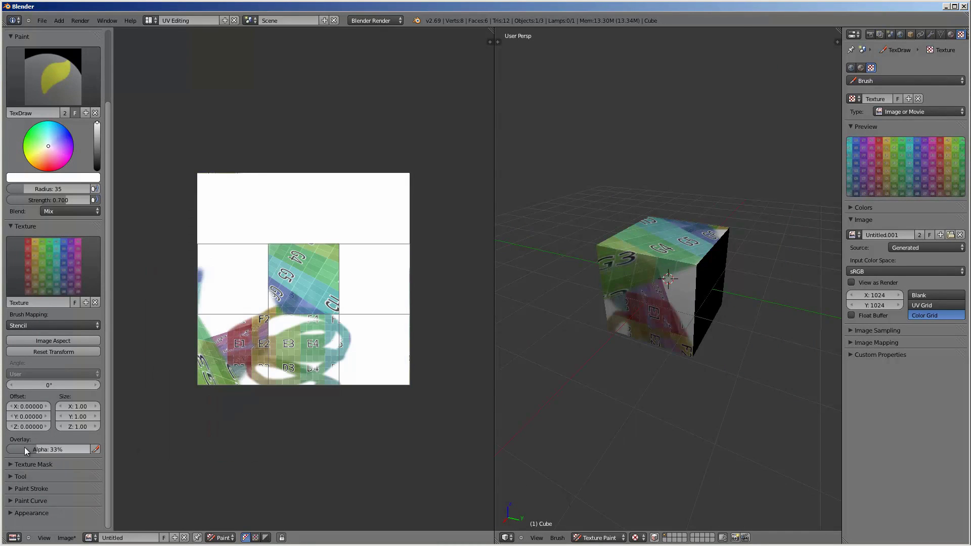
Paint broad stencil strokes across the UV image with the overlay alpha at 100%, and continue with it at 0%.
drag(72, 451, 98, 450)
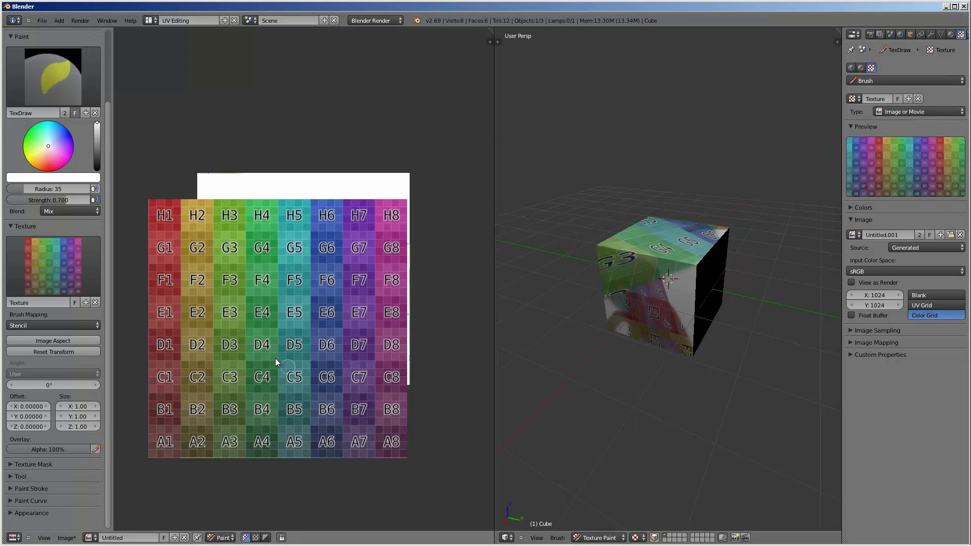
mouse_move(241, 312)
mouse_down()
mouse_move(204, 342)
mouse_move(220, 328)
mouse_move(482, 338)
mouse_move(263, 374)
mouse_up()
drag(0, 453, 0, 454)
mouse_move(242, 370)
mouse_down()
mouse_move(296, 364)
mouse_move(284, 316)
mouse_up()
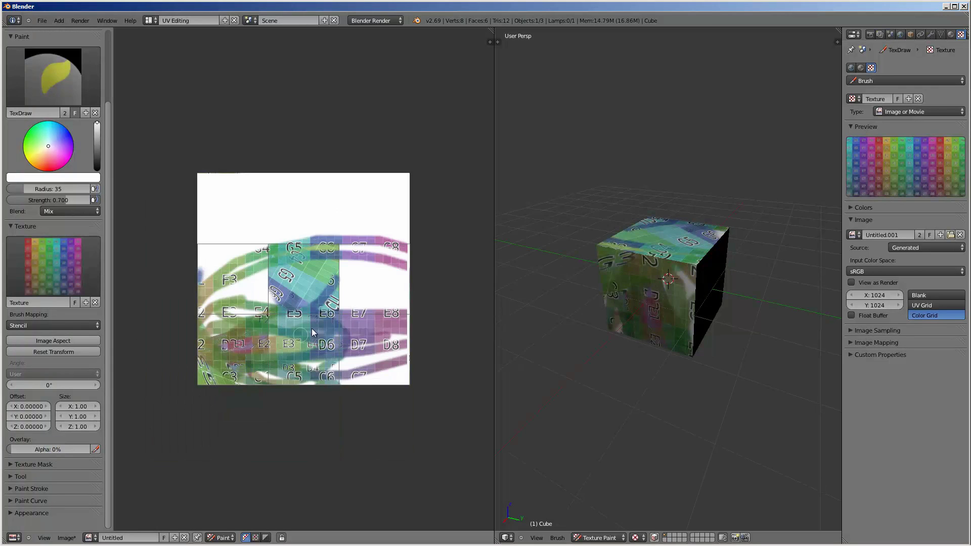
mouse_move(440, 275)
mouse_down()
mouse_move(432, 299)
mouse_move(453, 310)
mouse_up()
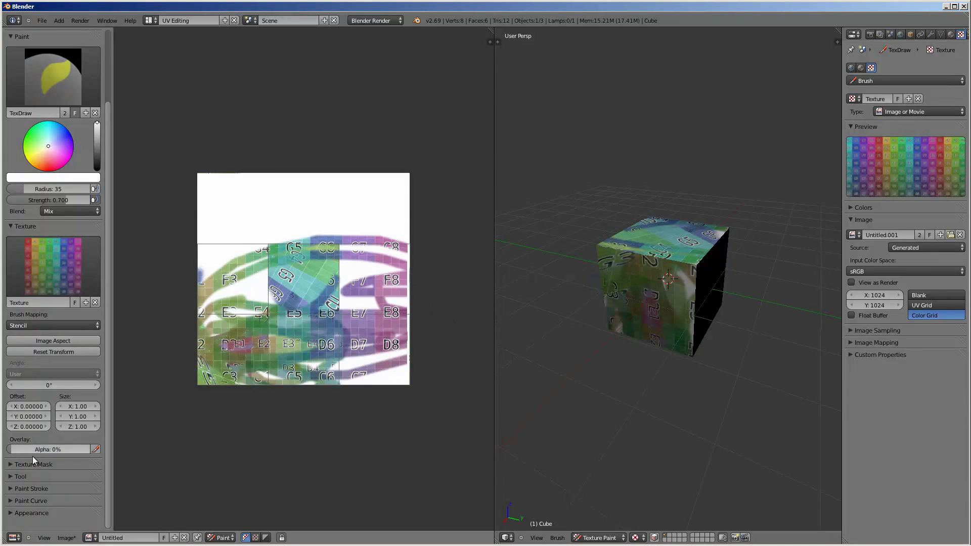
Set the stencil overlay alpha to 23% and paint more strokes over the lower-right part of the UV image.
drag(36, 451, 54, 450)
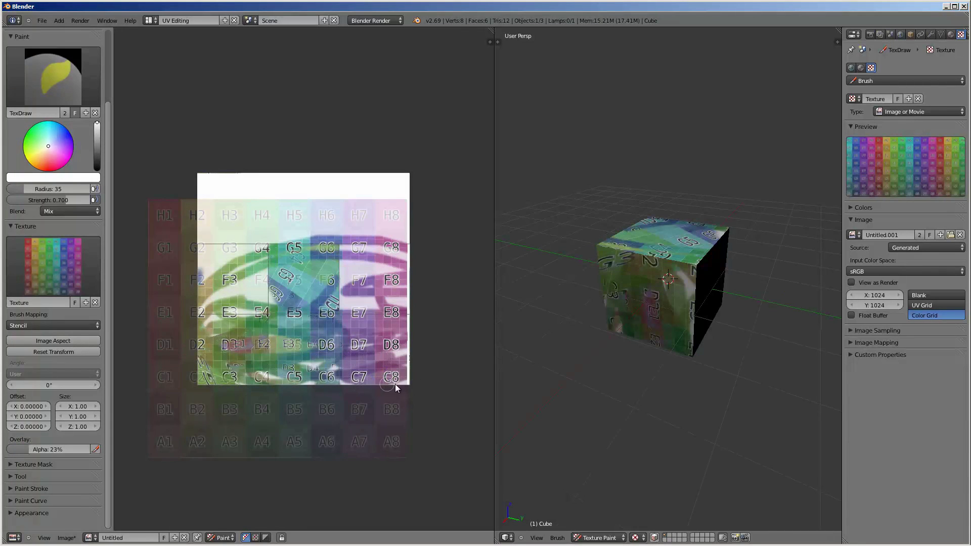
mouse_move(392, 380)
mouse_down()
mouse_move(354, 379)
mouse_move(423, 379)
mouse_up()
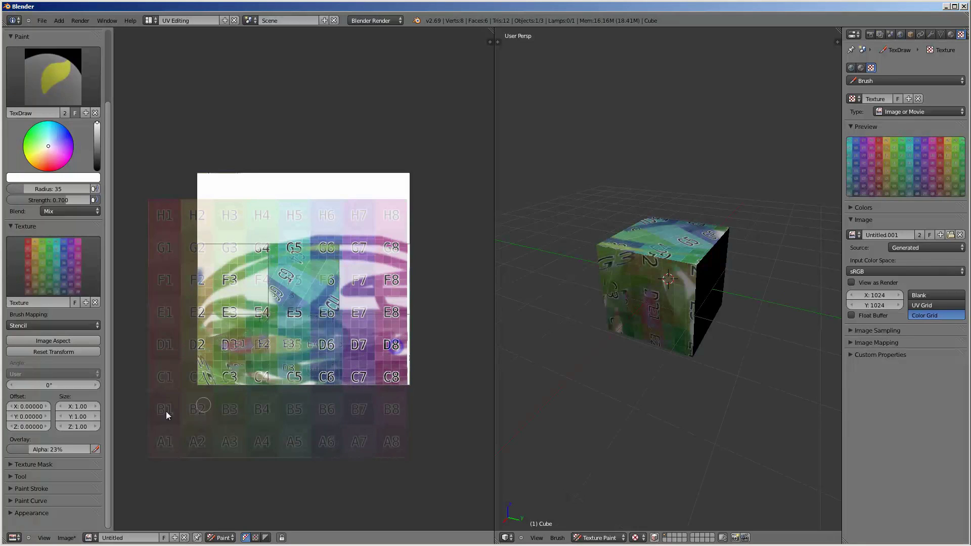
drag(325, 373, 397, 350)
Move the stencil lower over the UV image, trying an overlay alpha of 62% and settling on 31%.
drag(68, 447, 66, 446)
mouse_move(322, 250)
mouse_down()
mouse_move(254, 262)
mouse_move(375, 349)
mouse_up()
middle_drag(734, 279, 651, 302)
right_drag(679, 267, 666, 326)
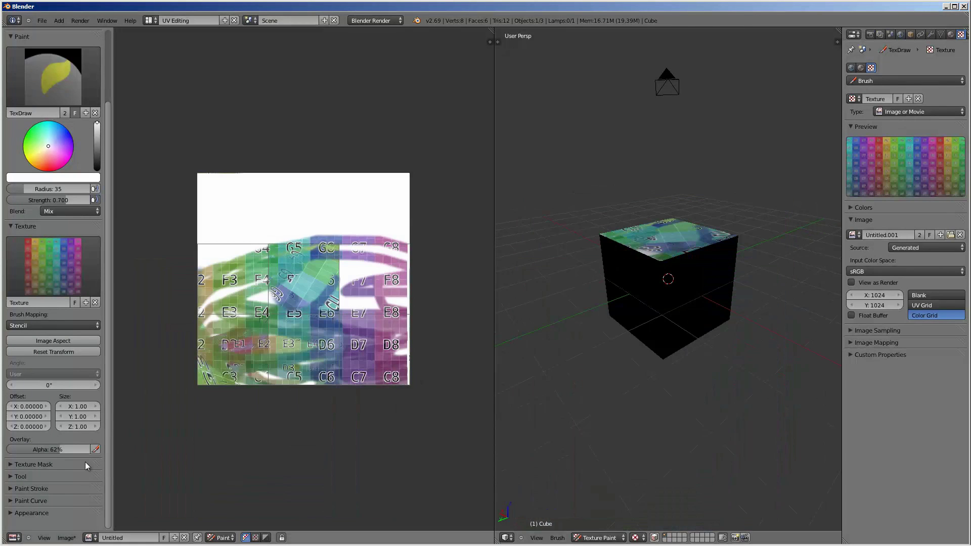
drag(46, 449, 20, 449)
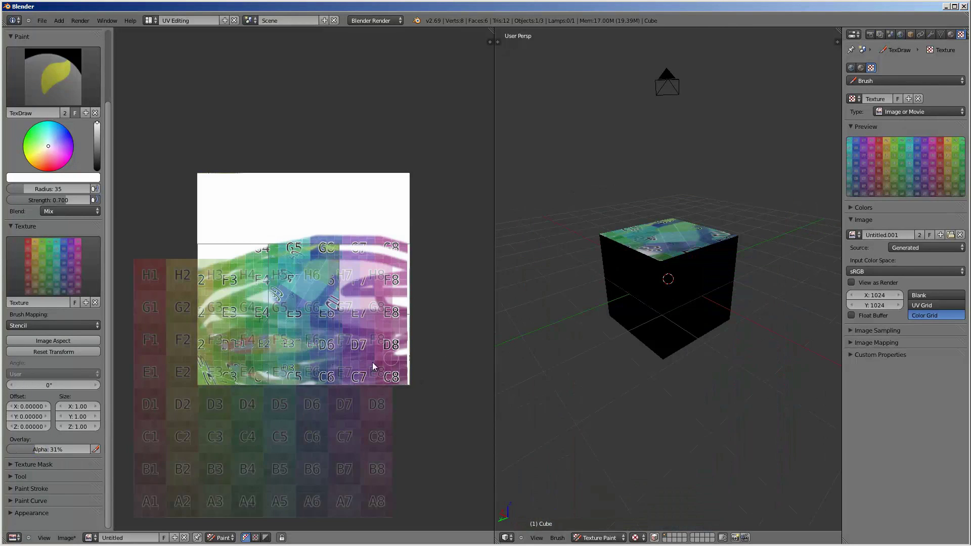
mouse_move(645, 303)
middle_down()
mouse_move(737, 336)
mouse_move(727, 308)
mouse_move(698, 311)
middle_up()
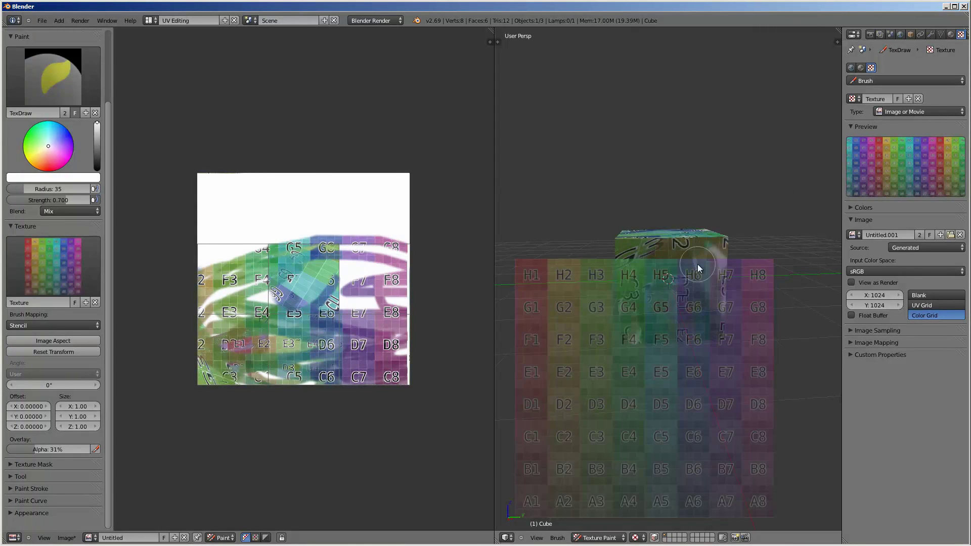
Make the cube's material Shadeless and open that material's texture settings.
click(951, 34)
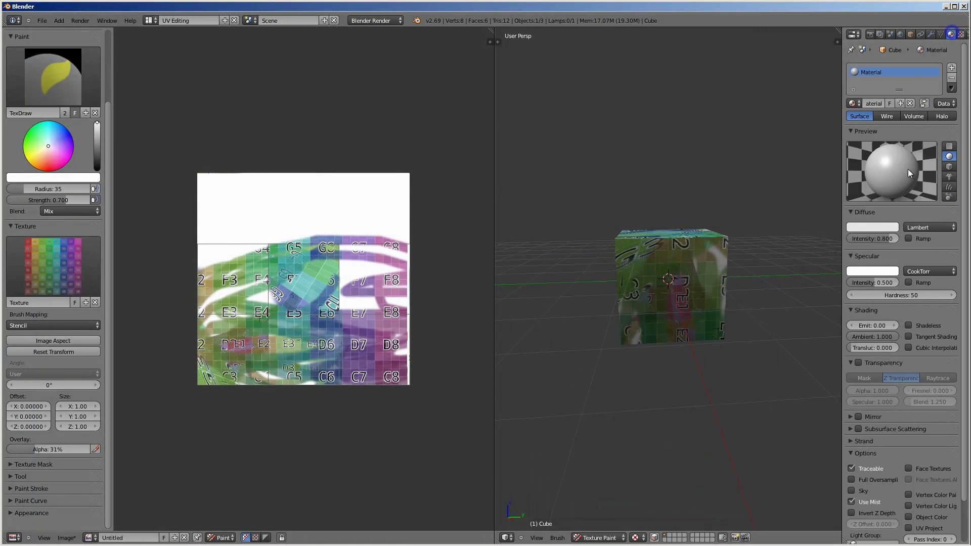
click(910, 326)
middle_drag(734, 286, 633, 317)
click(962, 34)
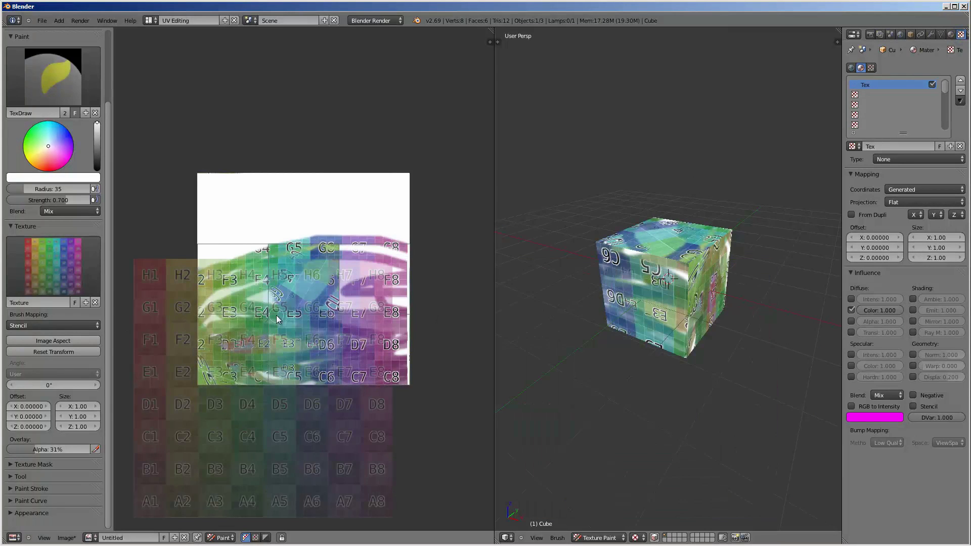
middle_drag(590, 297, 740, 232)
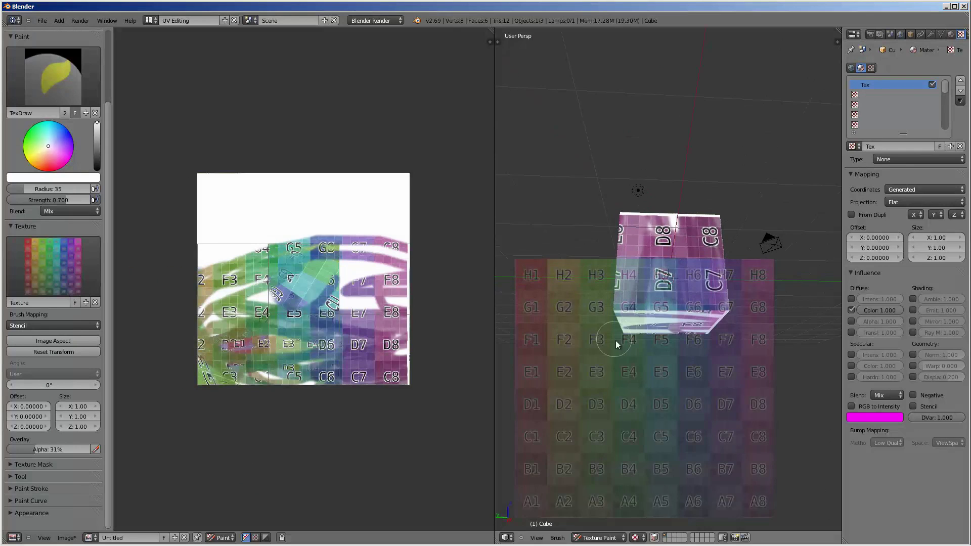
Rotate the stencil freehand to about 11° over the UV image, and set its brush texture angle to 50°.
mouse_move(335, 414)
ctrl+right_down()
mouse_move(369, 314)
mouse_move(186, 388)
mouse_move(329, 414)
ctrl+right_up()
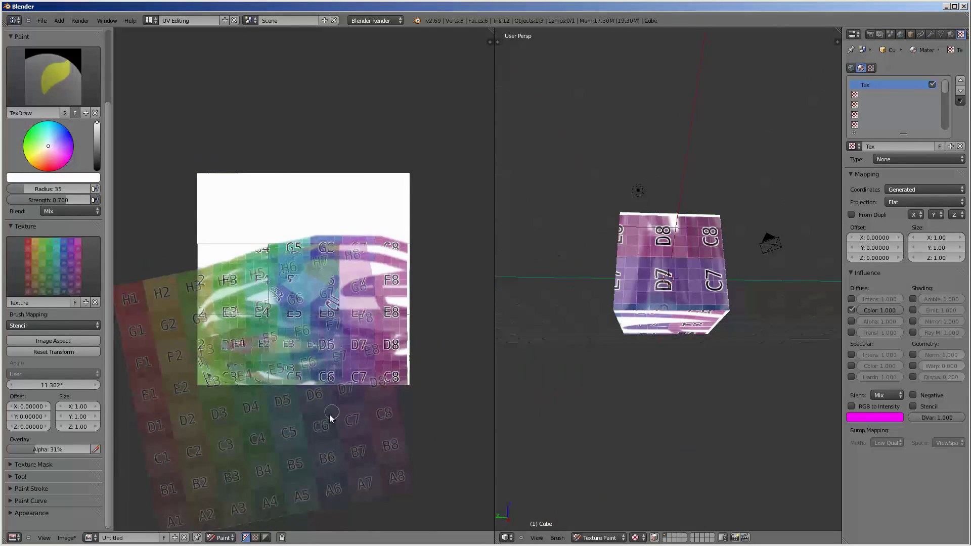
click(70, 387)
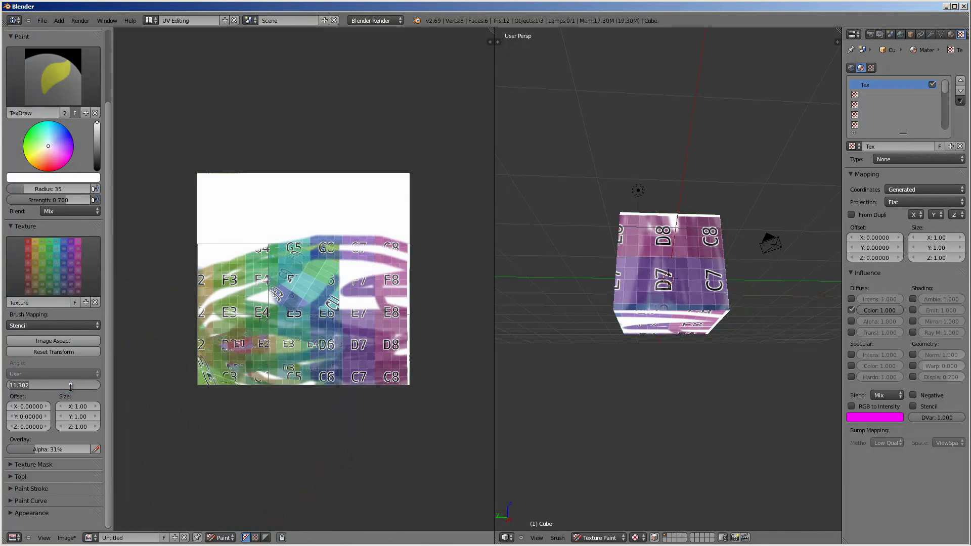
text(50)
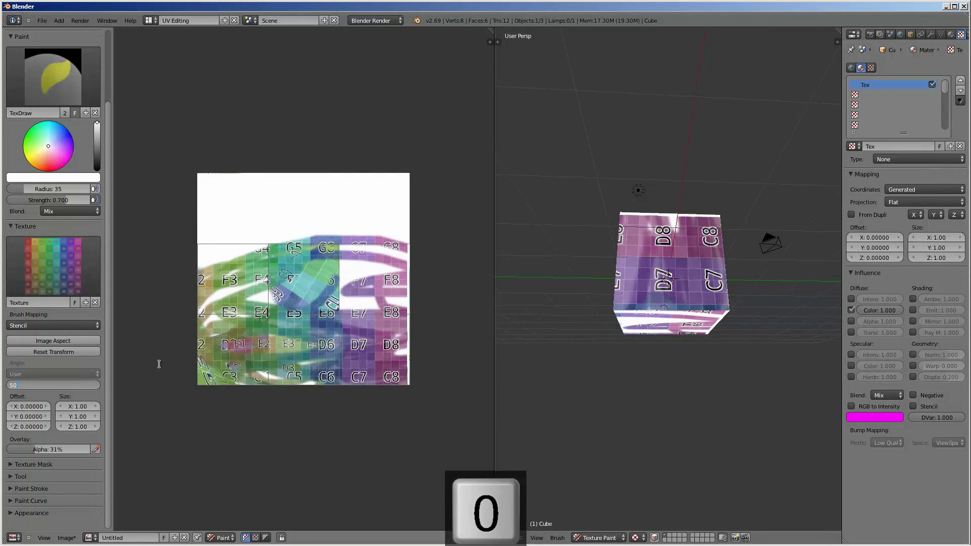
click(167, 364)
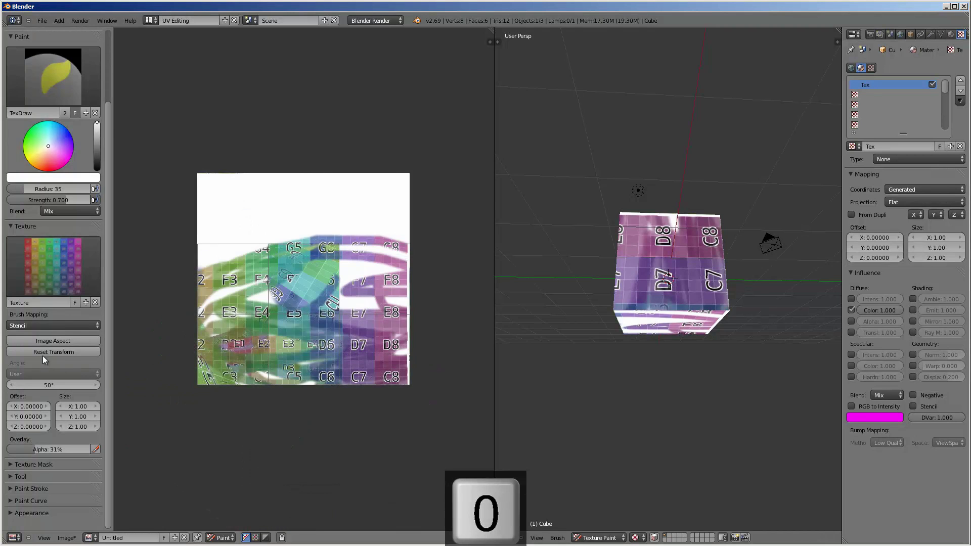
Reposition the stencil and rotate it to about 335.7°, and paint through it onto a face of the cube in the 3D view.
right_drag(345, 361, 399, 288)
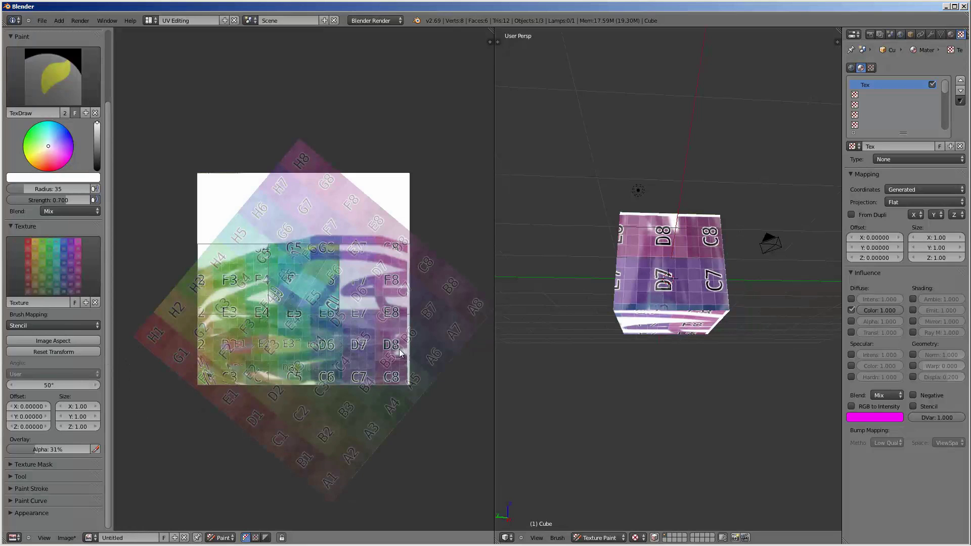
ctrl+right_drag(423, 307, 390, 364)
mouse_move(717, 324)
mouse_down()
mouse_move(644, 305)
mouse_move(721, 308)
mouse_up()
mouse_move(763, 337)
middle_down()
mouse_move(740, 272)
mouse_move(851, 379)
mouse_move(767, 259)
mouse_move(748, 275)
middle_up()
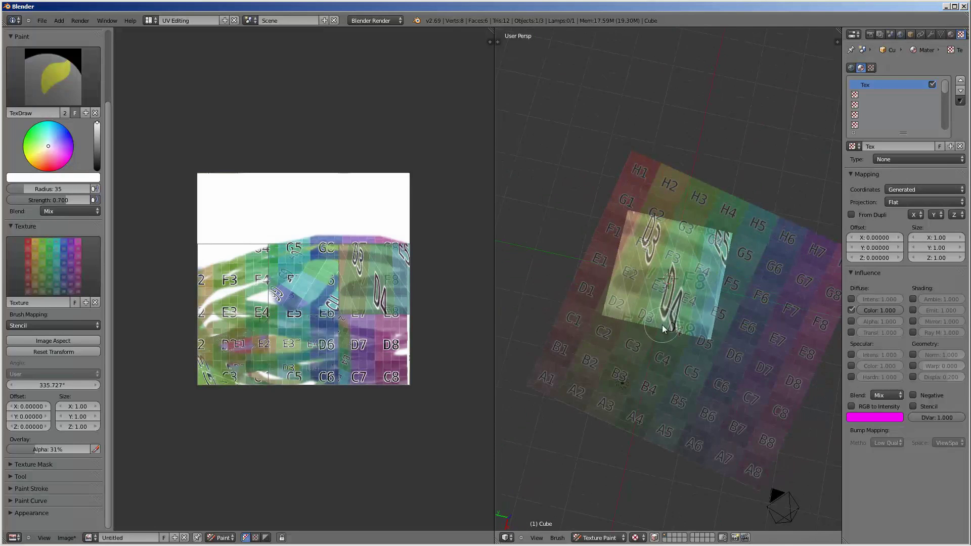
middle_drag(659, 323, 629, 369)
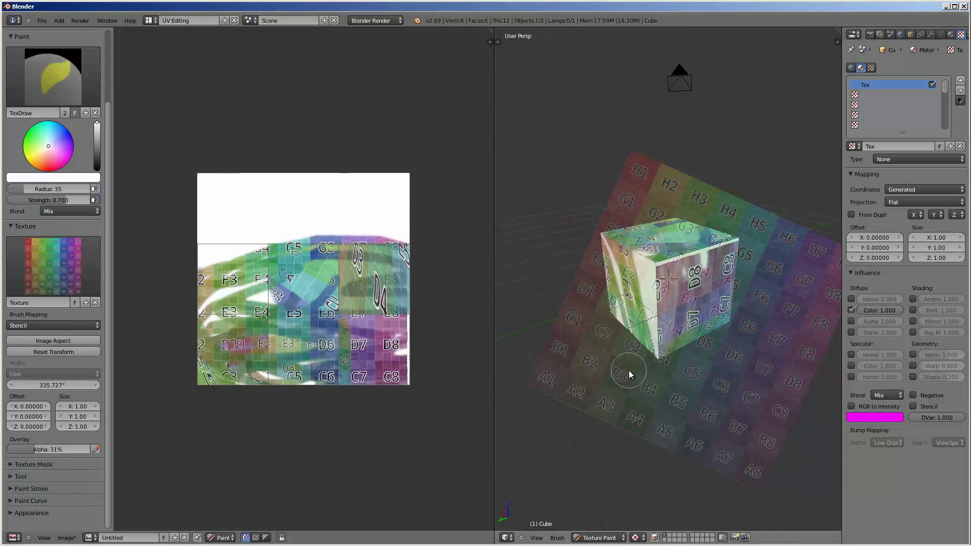